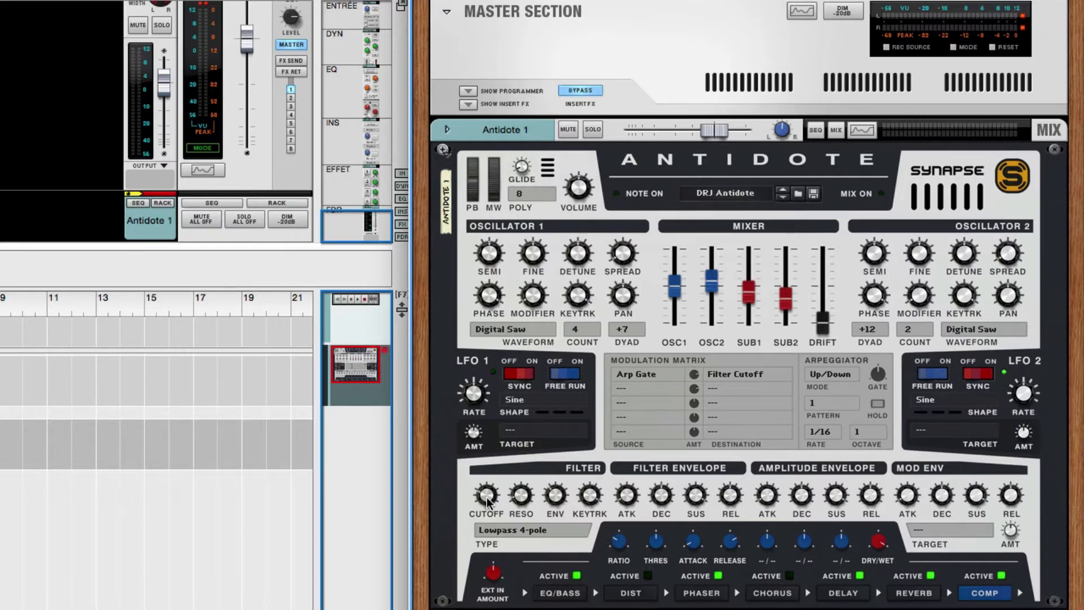
# Examine the Filter Cutoff value and the available filter types in Antidote, bringing up the frequency graph in the drawing app for comparison.
pyautogui.moveTo(486, 497)
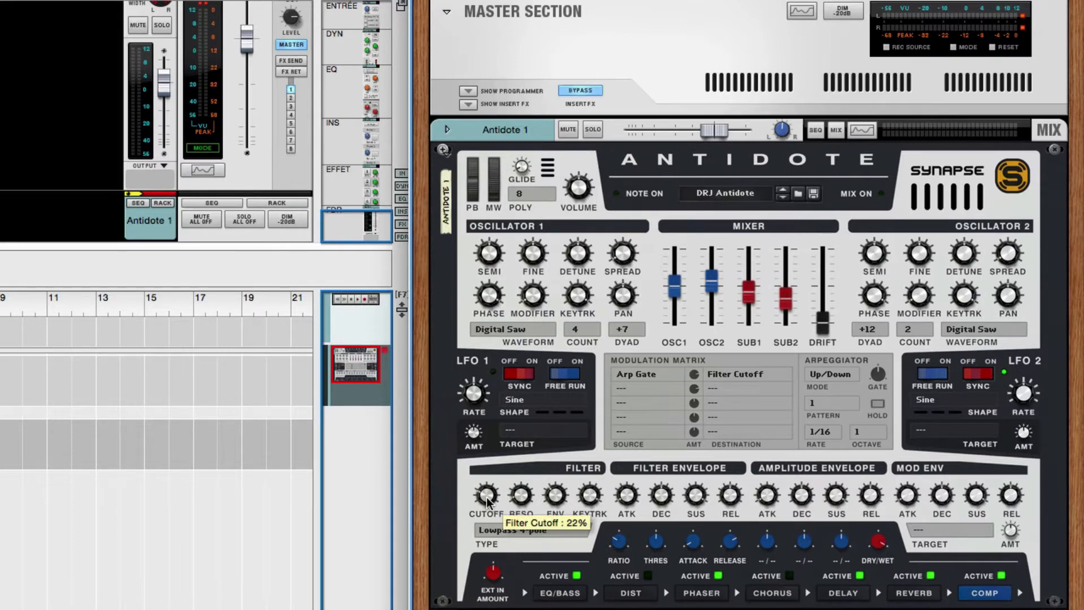
pyautogui.click(527, 531)
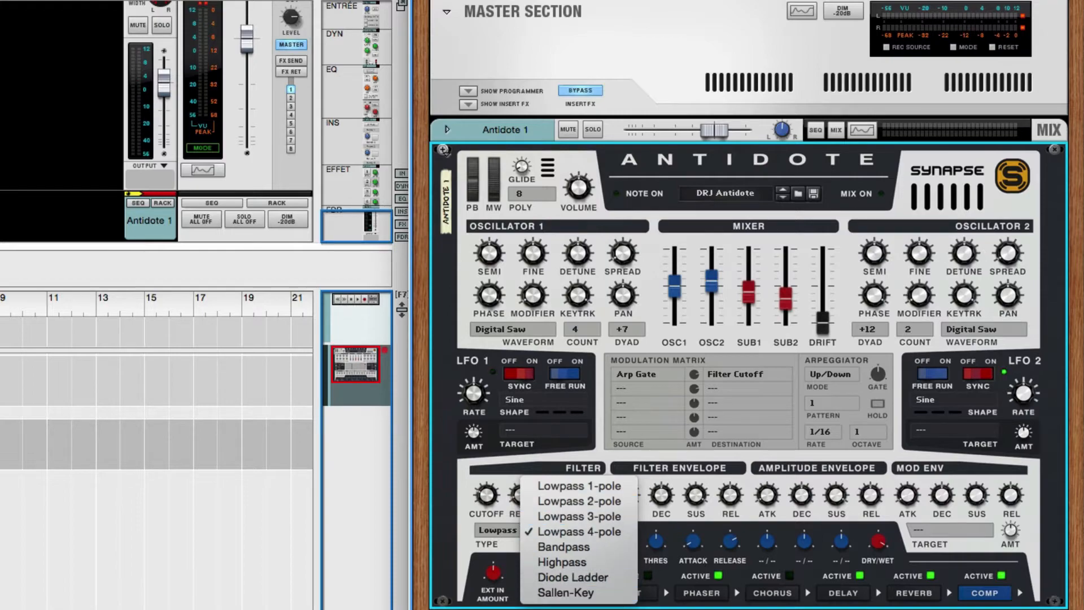
pyautogui.press('Escape')
pyautogui.press('super+Tab')
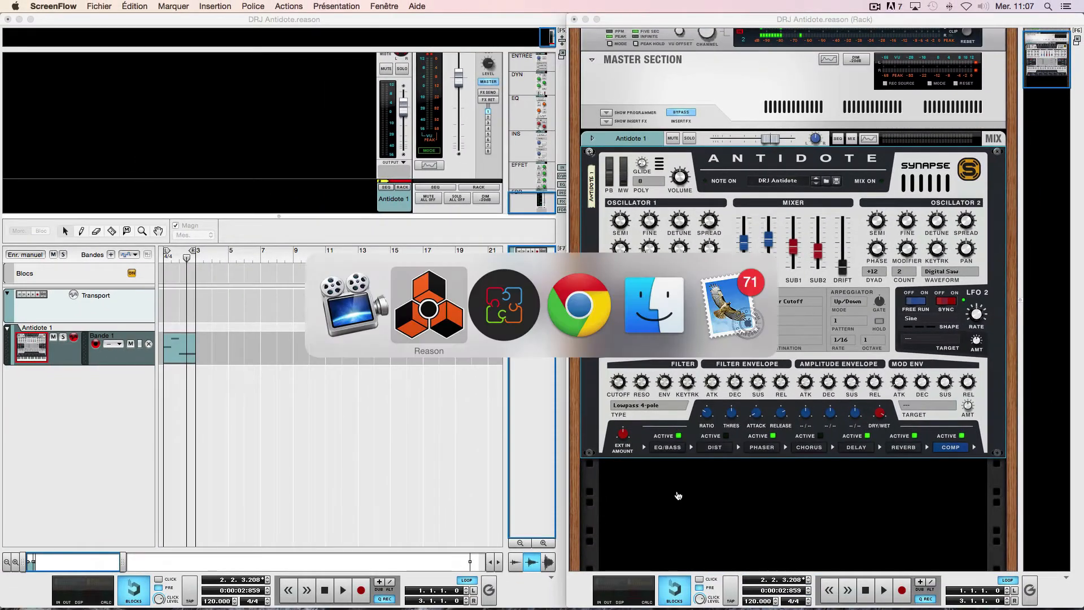
pyautogui.press('super+Tab')
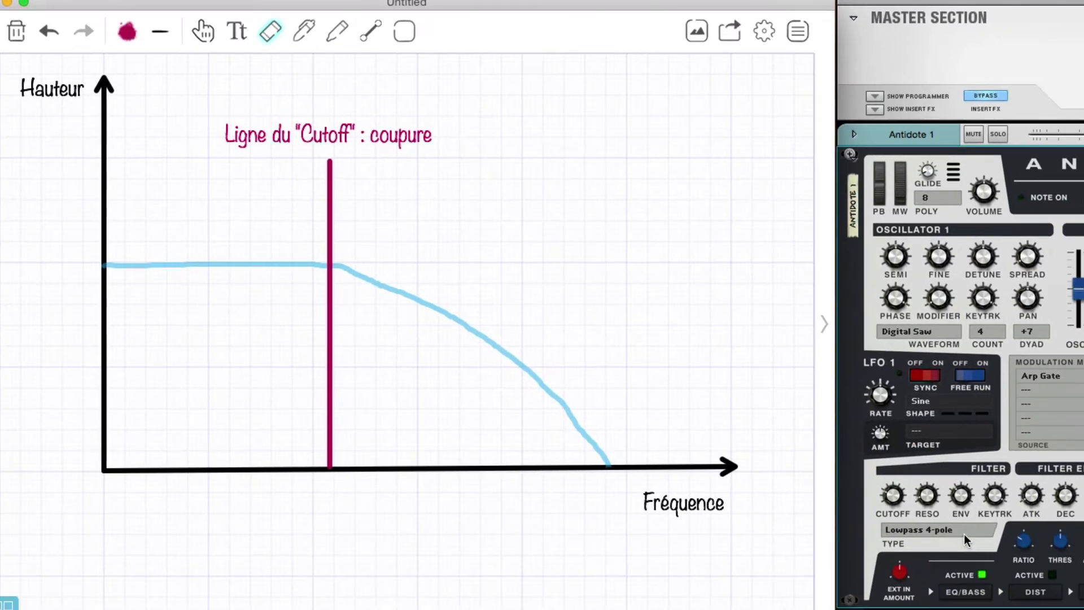
pyautogui.click(964, 533)
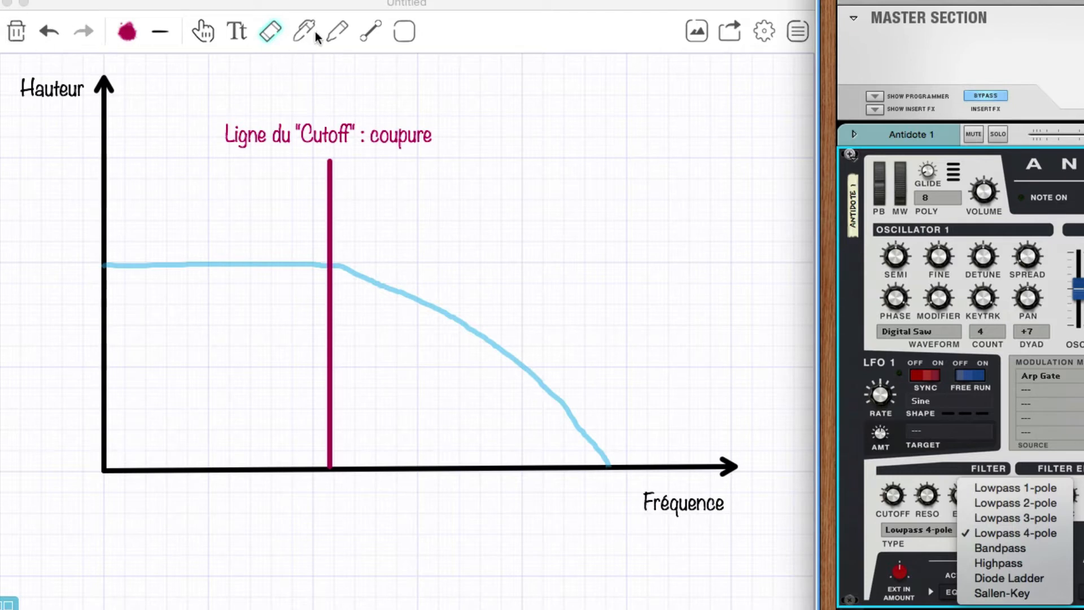
# Erase the low-pass curve from the frequency graph and set the pencil colour to blue.
pyautogui.click(269, 31)
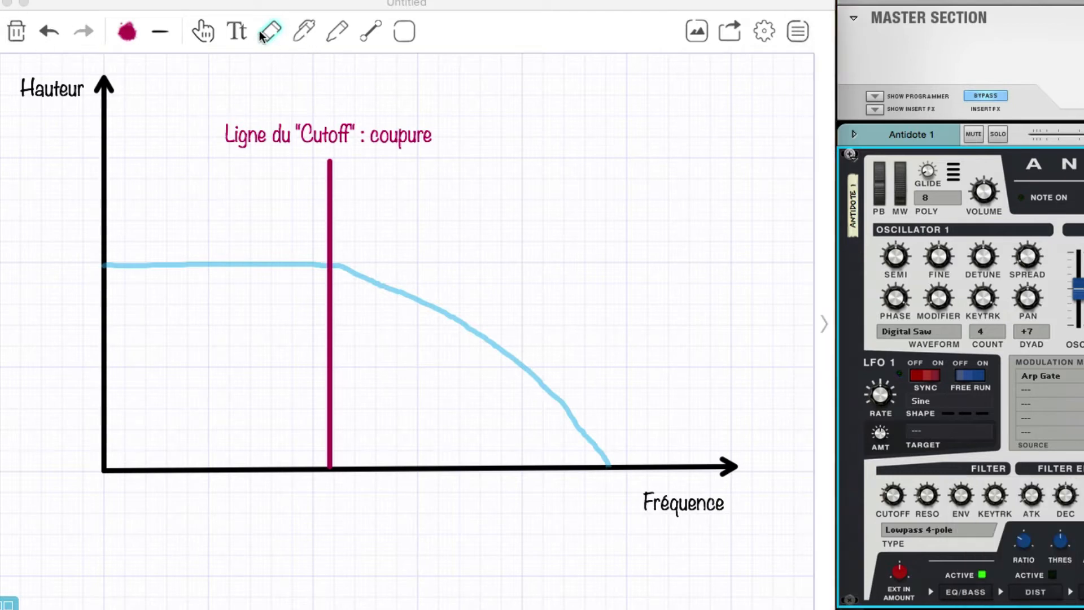
pyautogui.click(238, 264)
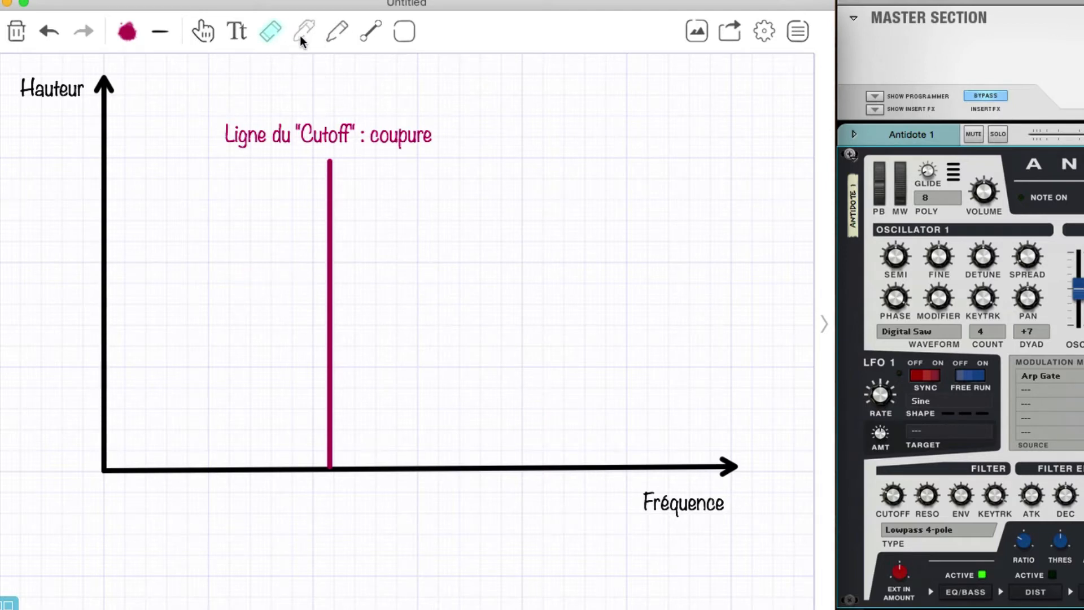
pyautogui.click(334, 32)
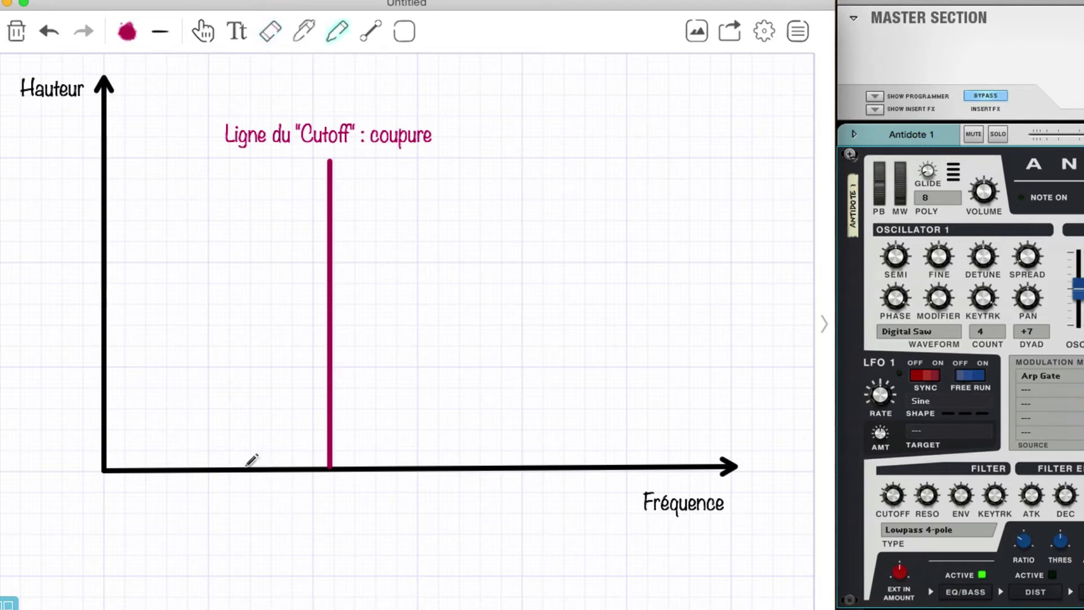
pyautogui.moveTo(243, 468)
pyautogui.mouseDown()
pyautogui.moveTo(253, 409)
pyautogui.moveTo(295, 353)
pyautogui.mouseUp()
pyautogui.press('super+z')
pyautogui.click(128, 31)
pyautogui.click(99, 175)
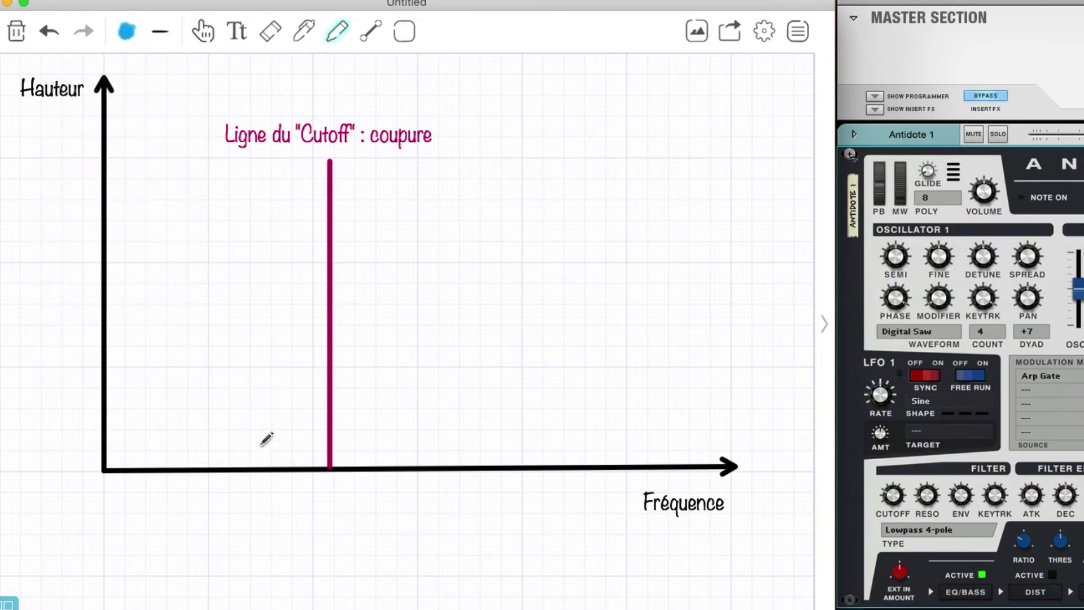
# Sketch a bell-shaped band-pass curve around the cutoff line, and replace it with a high-pass curve rising to the line and staying flat.
pyautogui.moveTo(226, 468)
pyautogui.mouseDown()
pyautogui.moveTo(242, 405)
pyautogui.moveTo(314, 322)
pyautogui.moveTo(420, 361)
pyautogui.moveTo(466, 455)
pyautogui.moveTo(464, 473)
pyautogui.mouseUp()
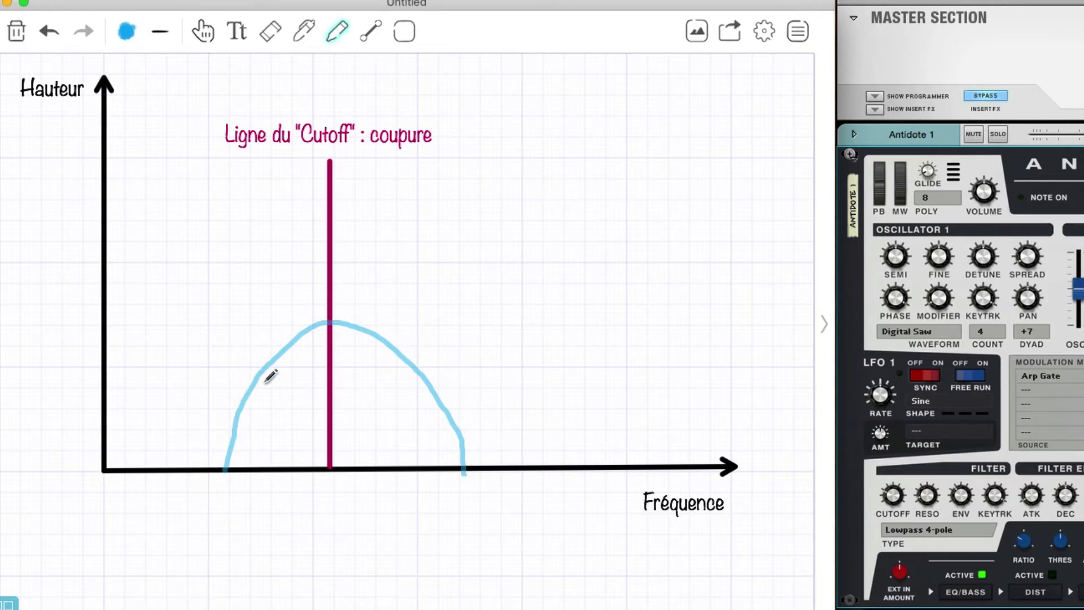
pyautogui.press('super+z')
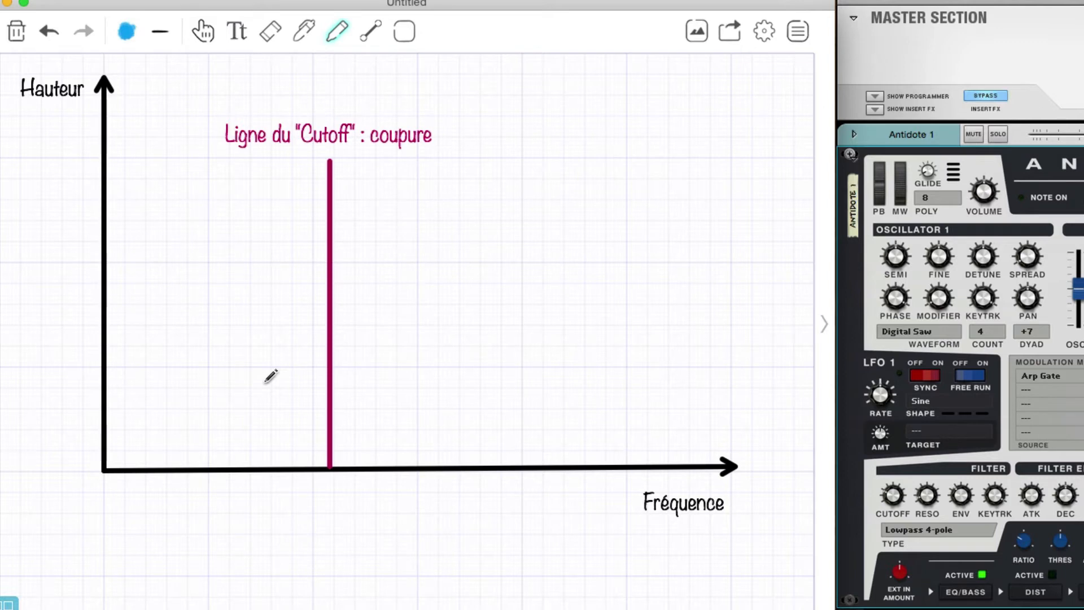
pyautogui.moveTo(142, 469)
pyautogui.mouseDown()
pyautogui.moveTo(277, 327)
pyautogui.moveTo(333, 311)
pyautogui.moveTo(666, 310)
pyautogui.mouseUp()
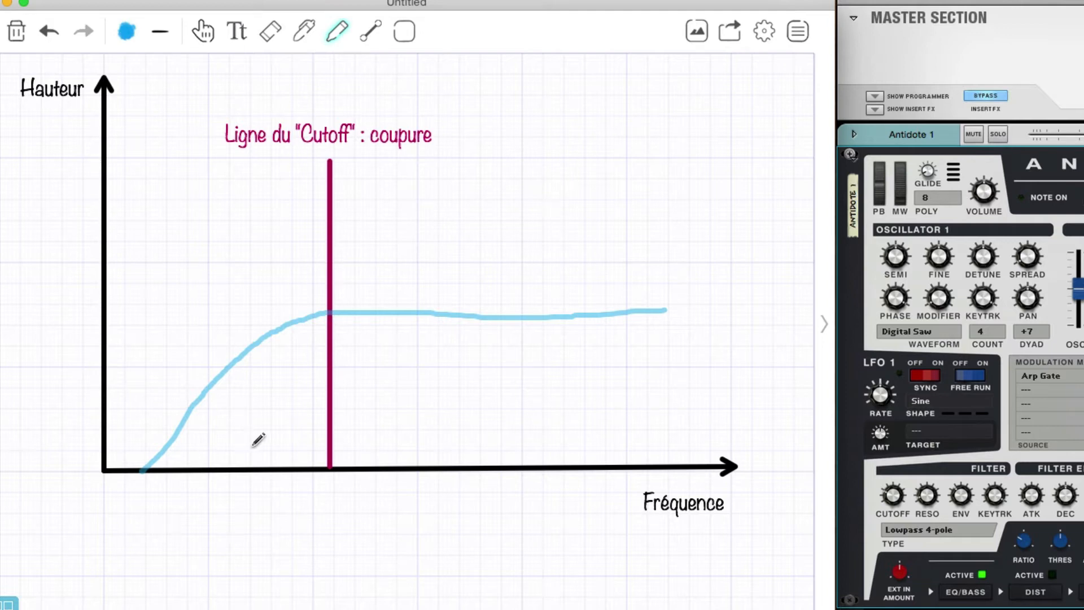
# Set Antidote's filter type to Diode Ladder and switch to the full Reason view.
pyautogui.click(955, 532)
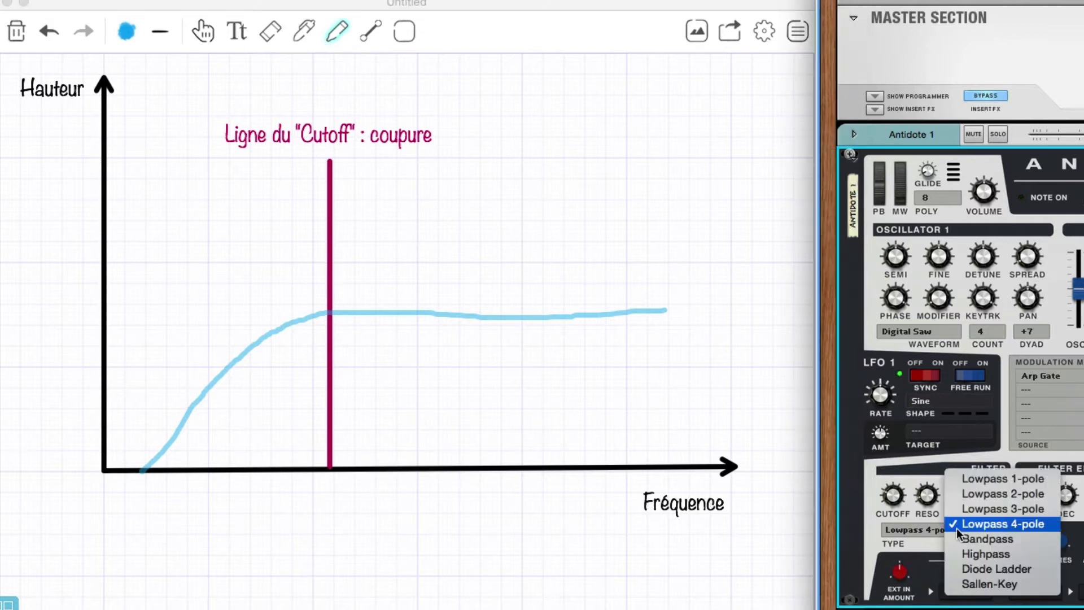
pyautogui.click(975, 568)
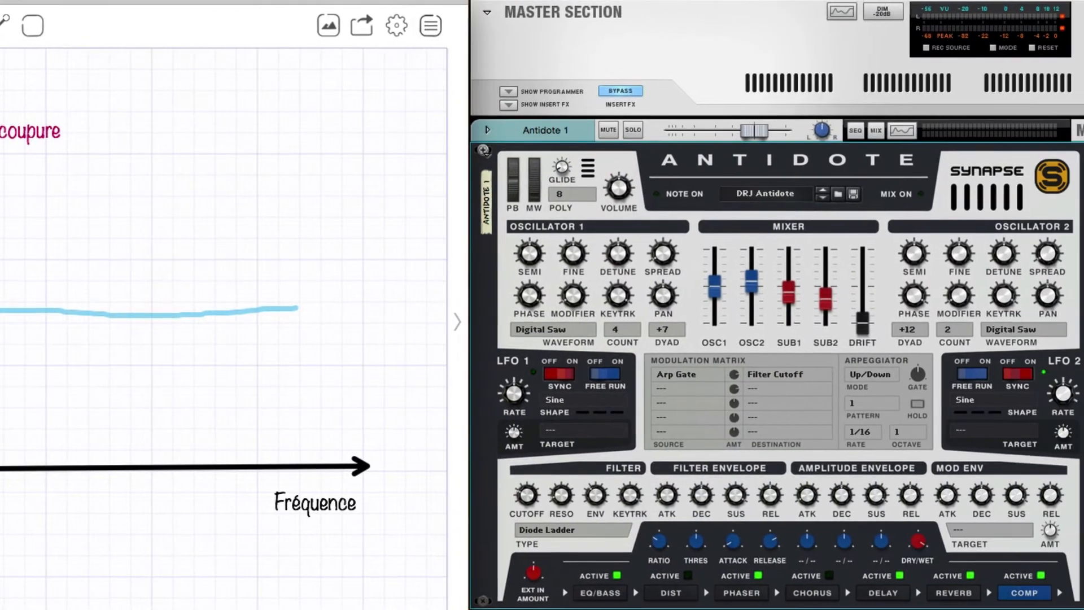
pyautogui.press('super+Tab')
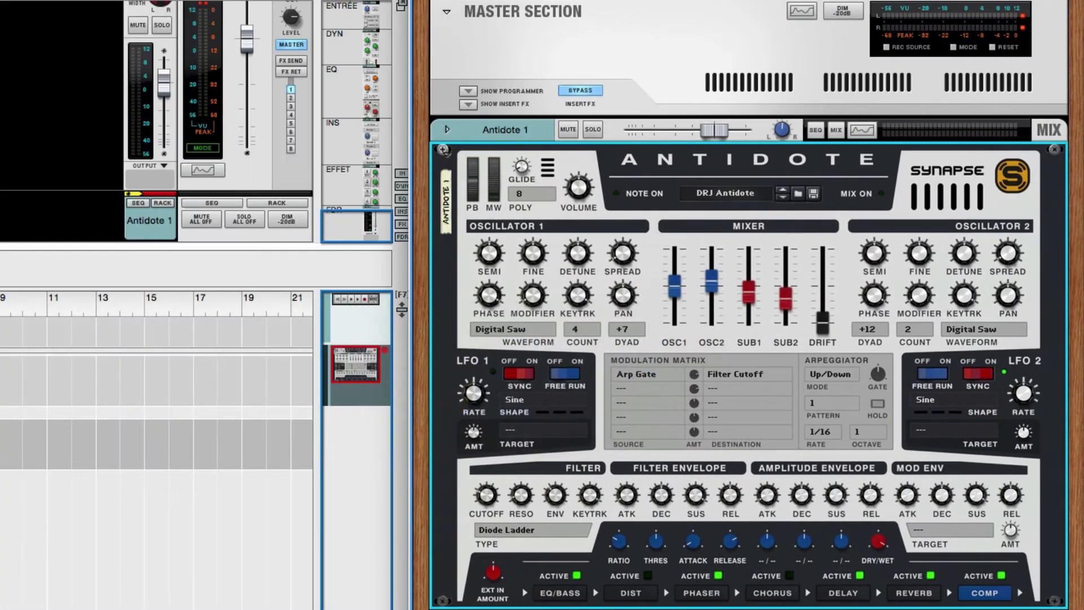
# Audition the Lowpass 4-pole, Bandpass and Highpass filter types in turn, and return the filter to Diode Ladder.
pyautogui.click(550, 531)
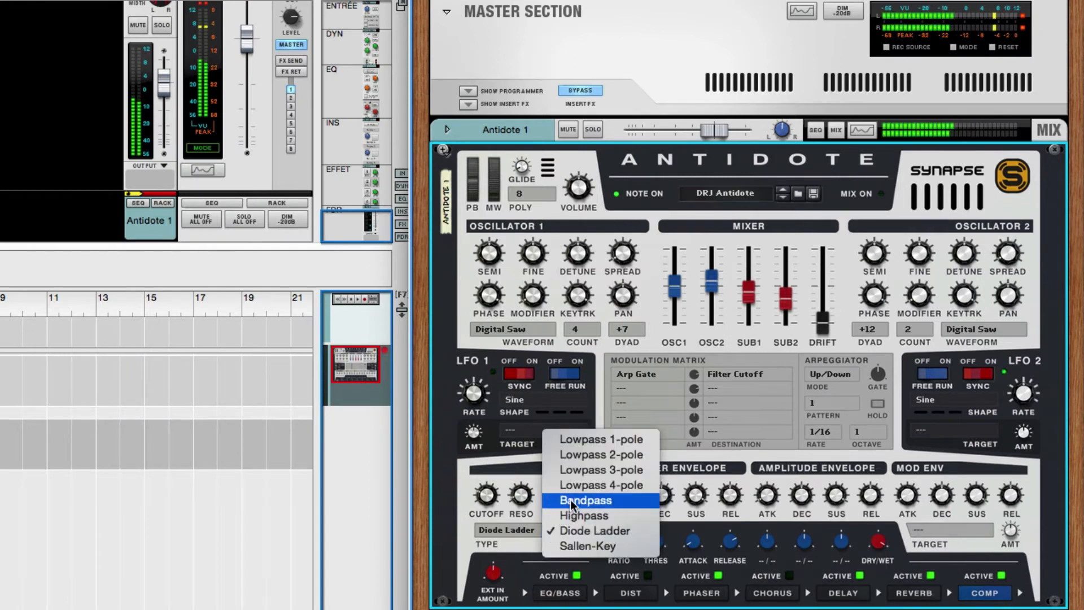
pyautogui.click(575, 486)
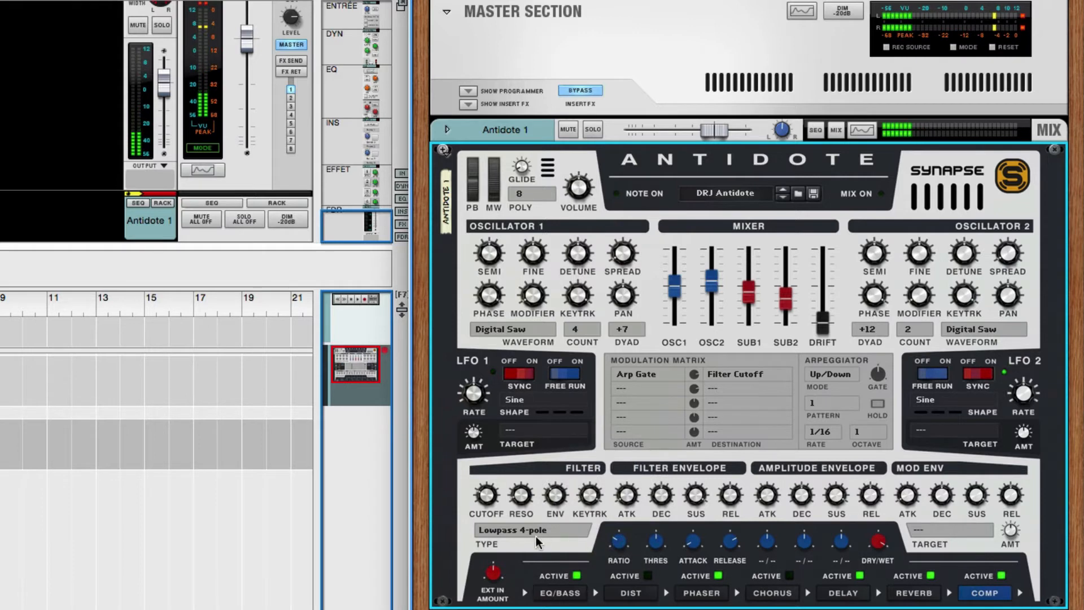
pyautogui.click(557, 531)
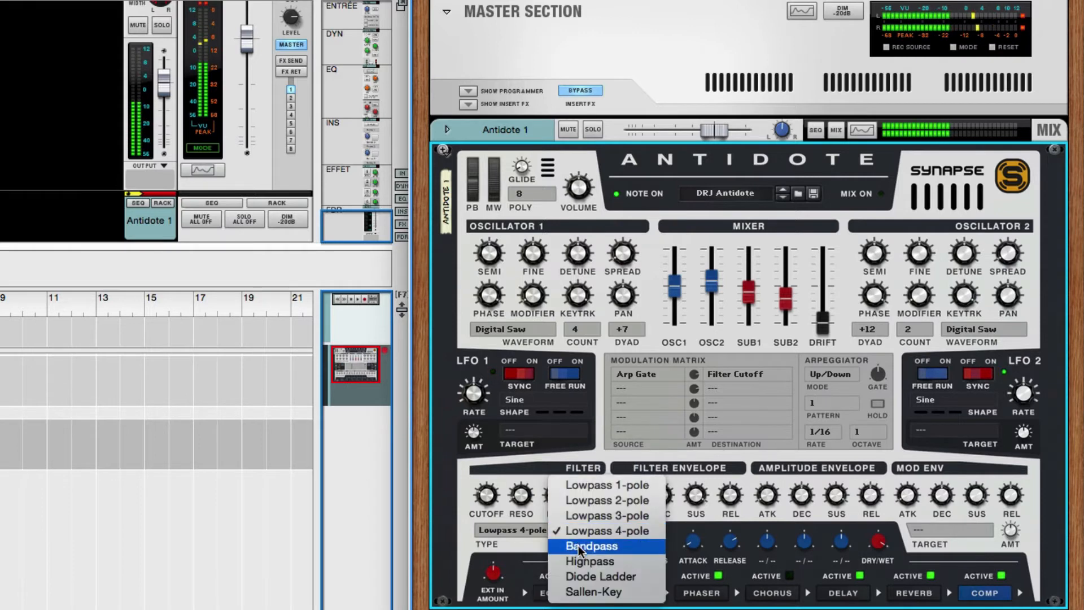
pyautogui.click(578, 545)
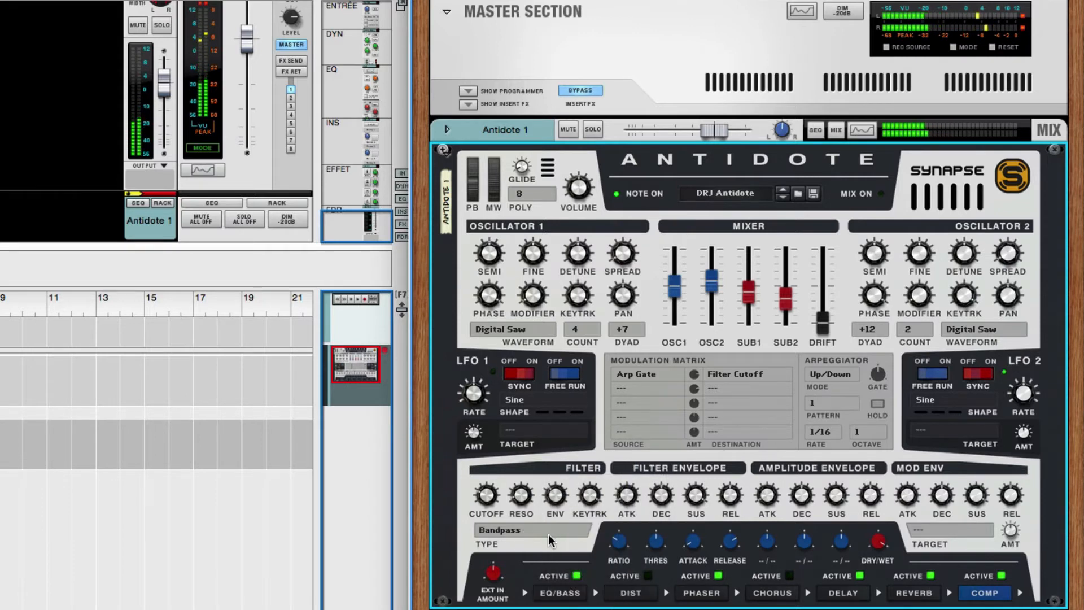
pyautogui.click(562, 531)
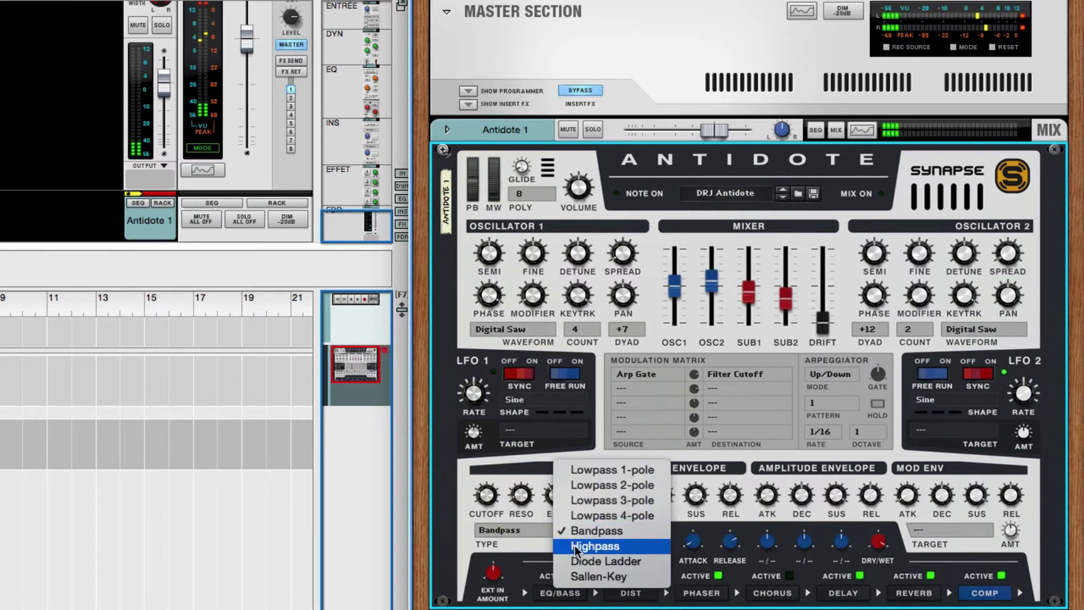
pyautogui.click(574, 546)
pyautogui.click(551, 530)
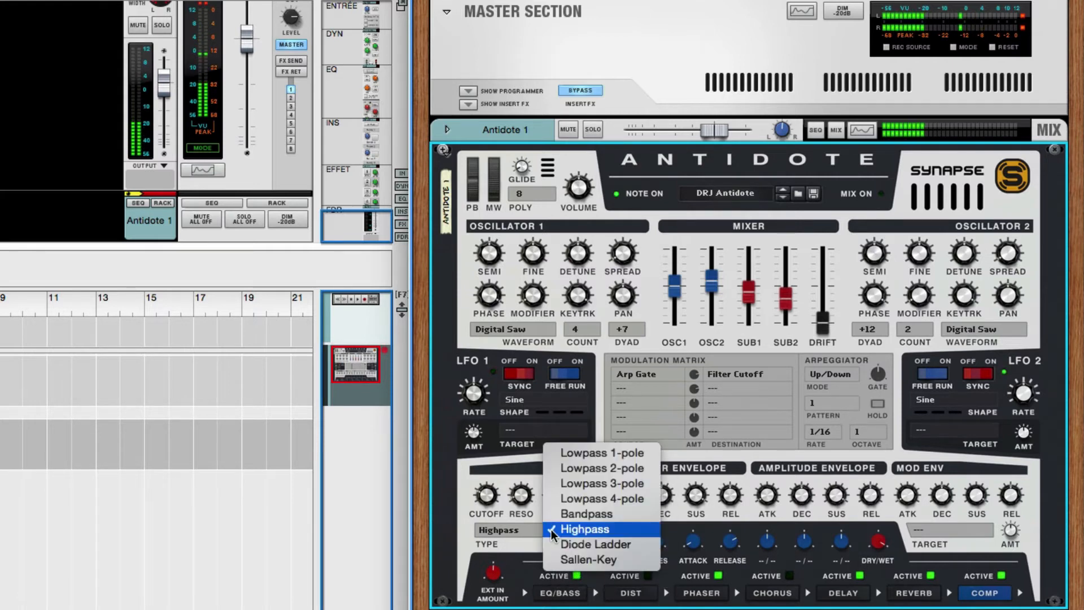
pyautogui.click(566, 545)
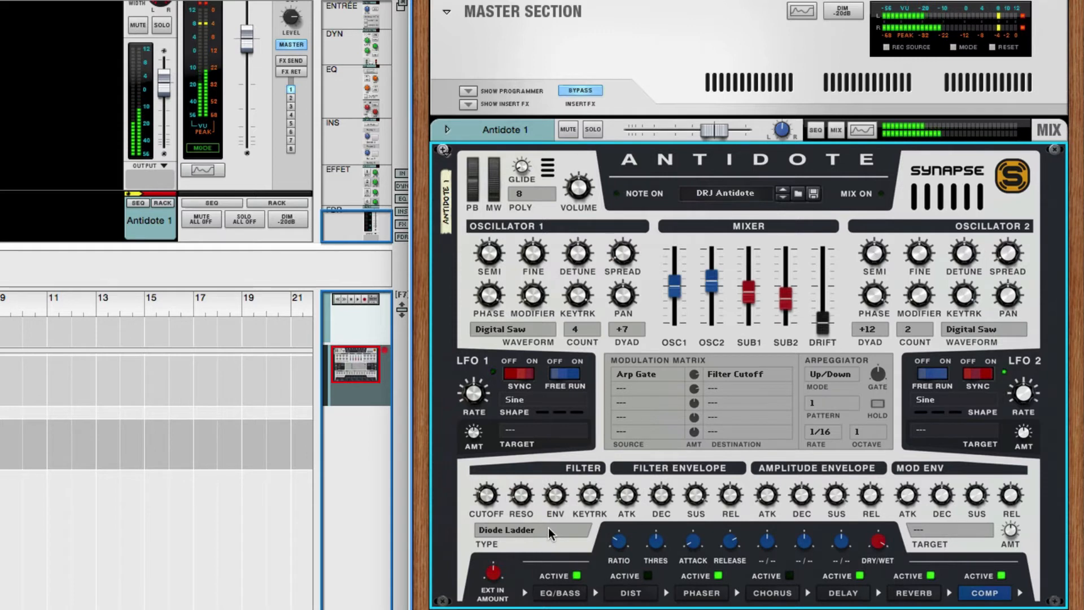
# Try the Sallen-Key filter type and set the filter back to Diode Ladder.
pyautogui.click(552, 525)
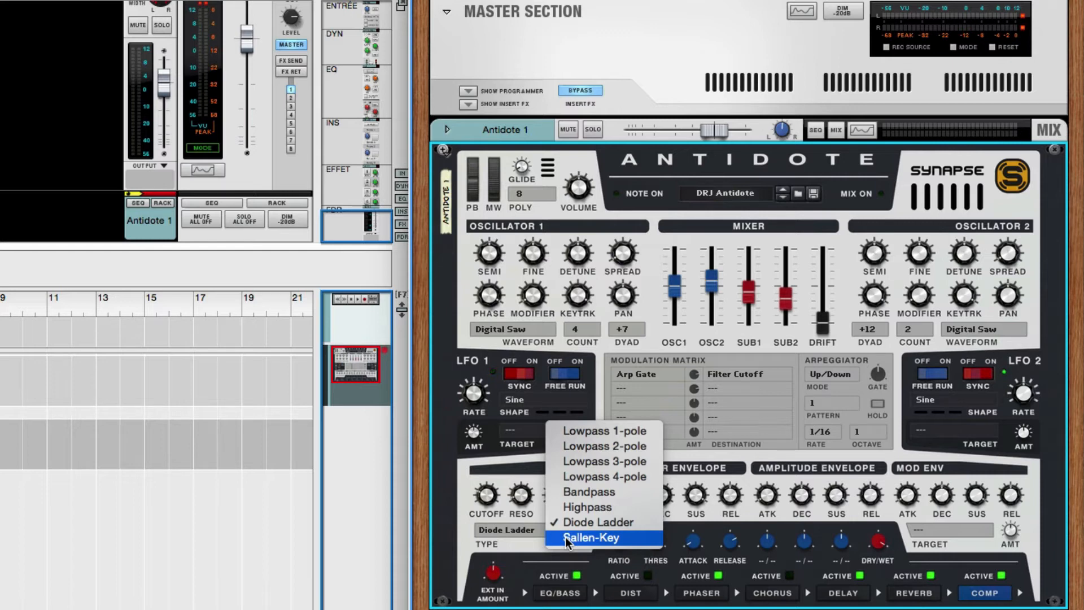
pyautogui.click(566, 538)
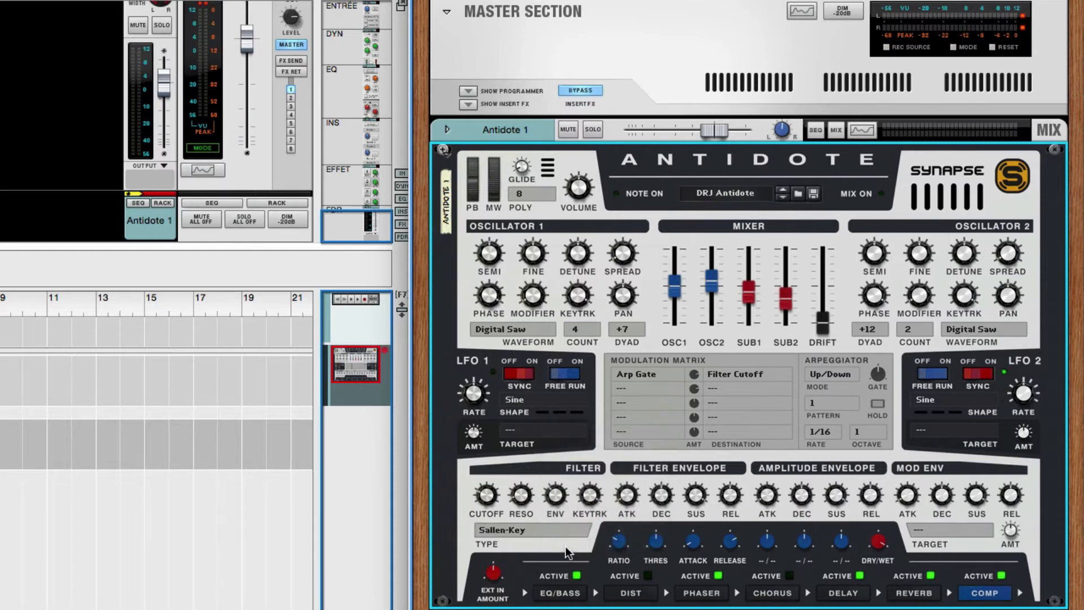
pyautogui.click(564, 528)
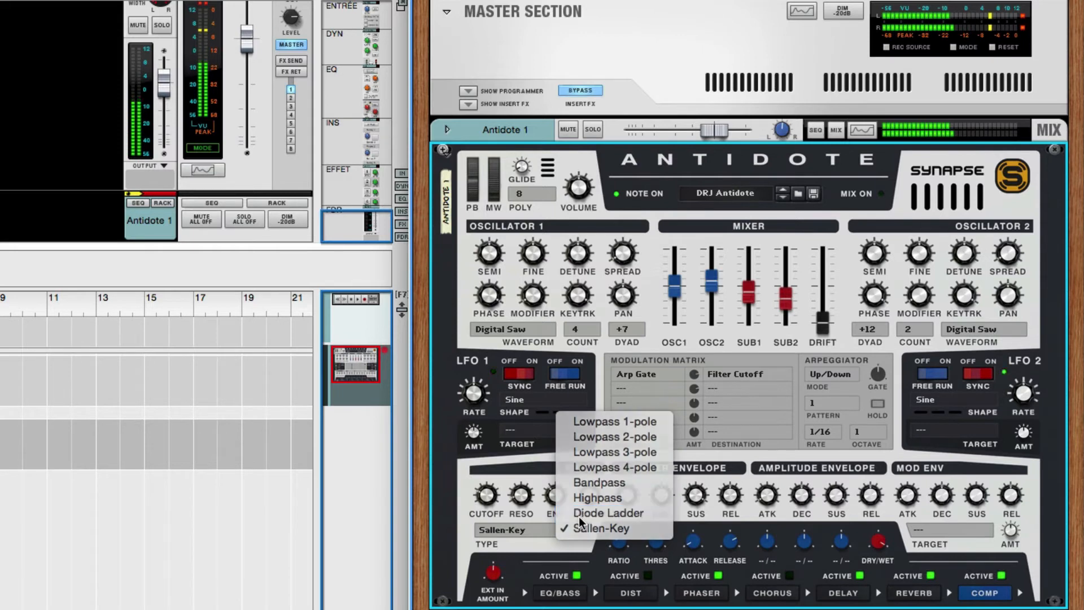
pyautogui.click(578, 512)
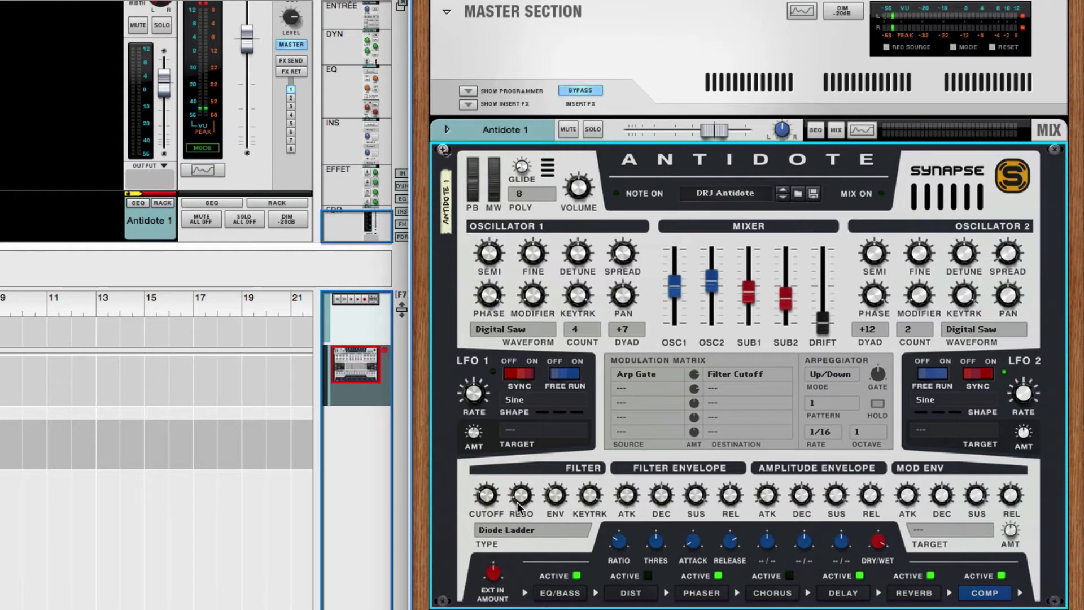
# Switch to the drawing app and replace the high-pass curve with a resonant low-pass curve peaking just past the cutoff line.
pyautogui.moveTo(517, 502)
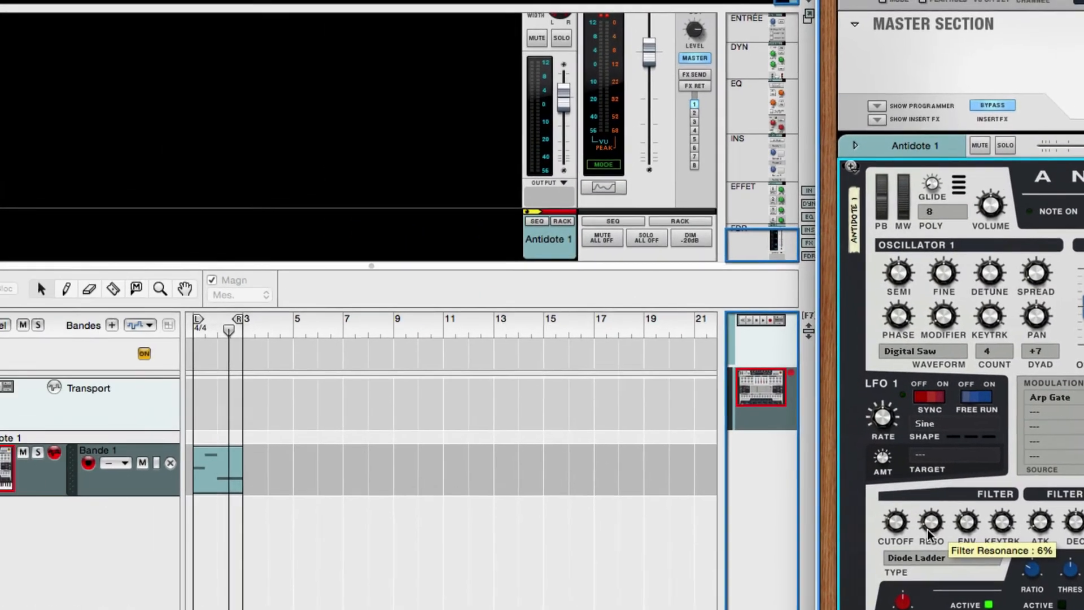
pyautogui.press('super+Tab')
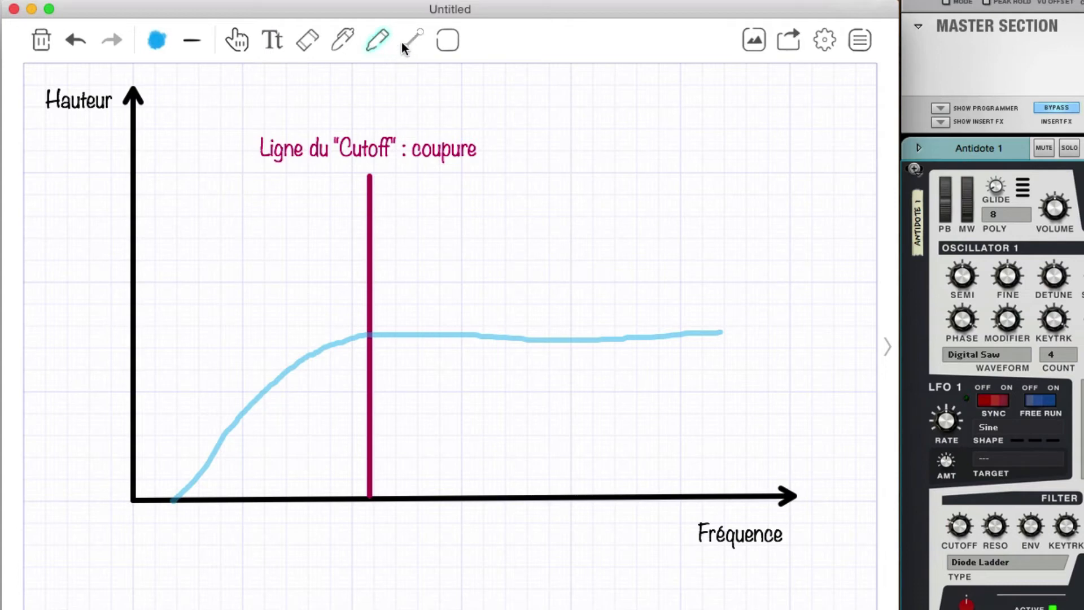
pyautogui.click(305, 43)
pyautogui.click(397, 336)
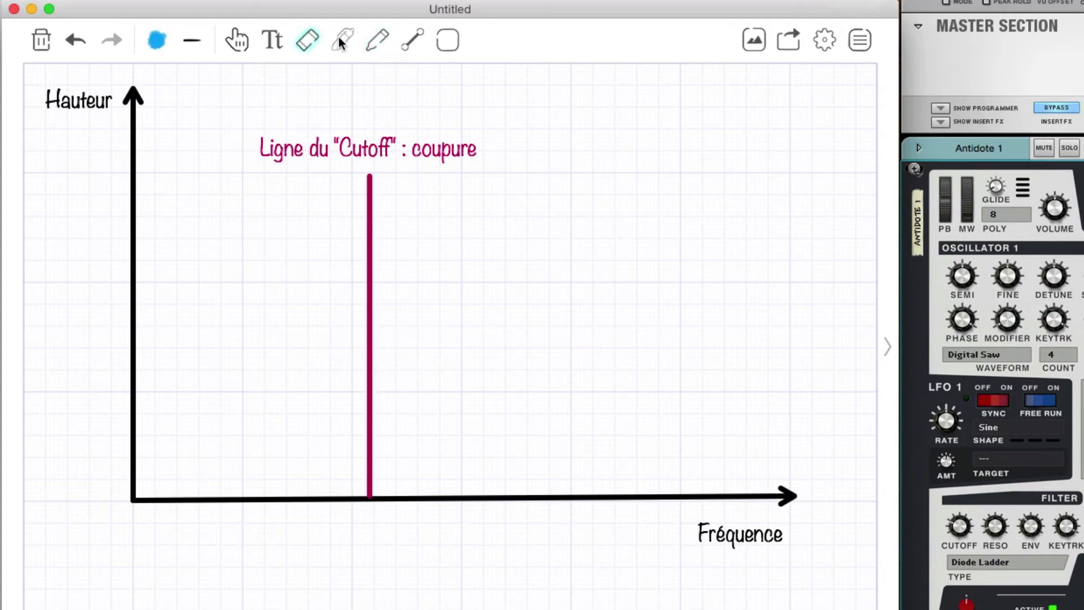
pyautogui.click(190, 44)
pyautogui.moveTo(134, 284)
pyautogui.mouseDown()
pyautogui.moveTo(364, 285)
pyautogui.moveTo(389, 276)
pyautogui.moveTo(434, 188)
pyautogui.moveTo(474, 214)
pyautogui.moveTo(510, 336)
pyautogui.moveTo(606, 495)
pyautogui.mouseUp()
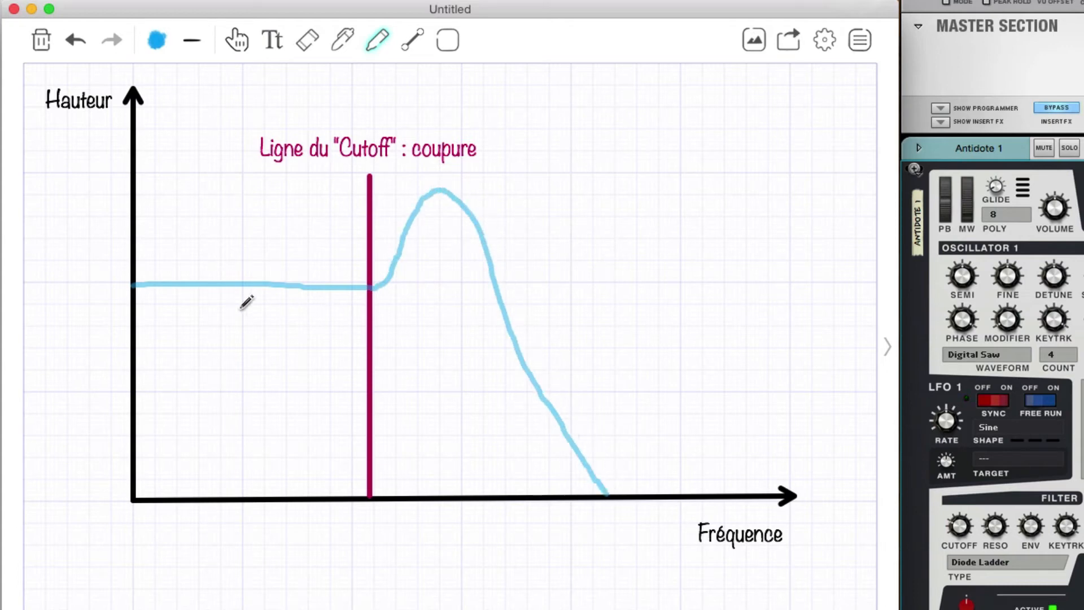
# Add a blue "niveau gain" text label and place it just below the flat section of the curve.
pyautogui.click(272, 40)
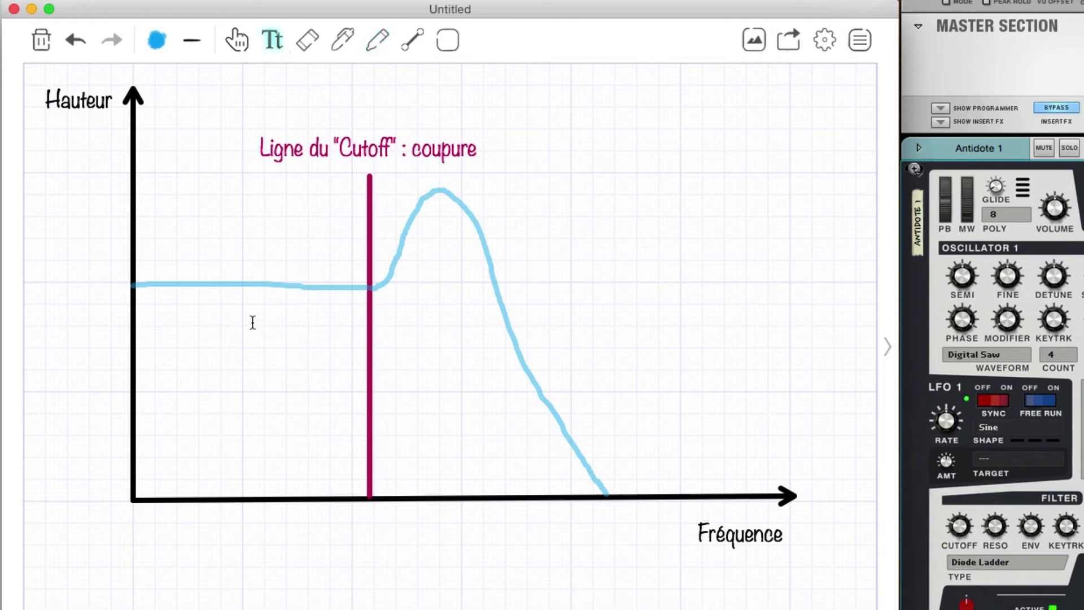
pyautogui.click(218, 324)
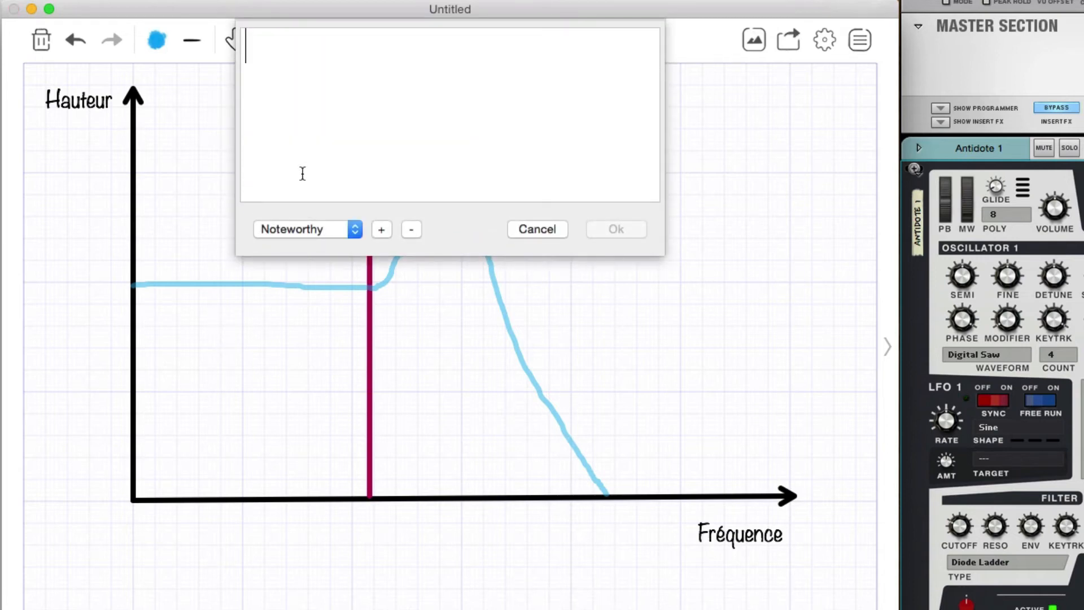
pyautogui.write('niveau')
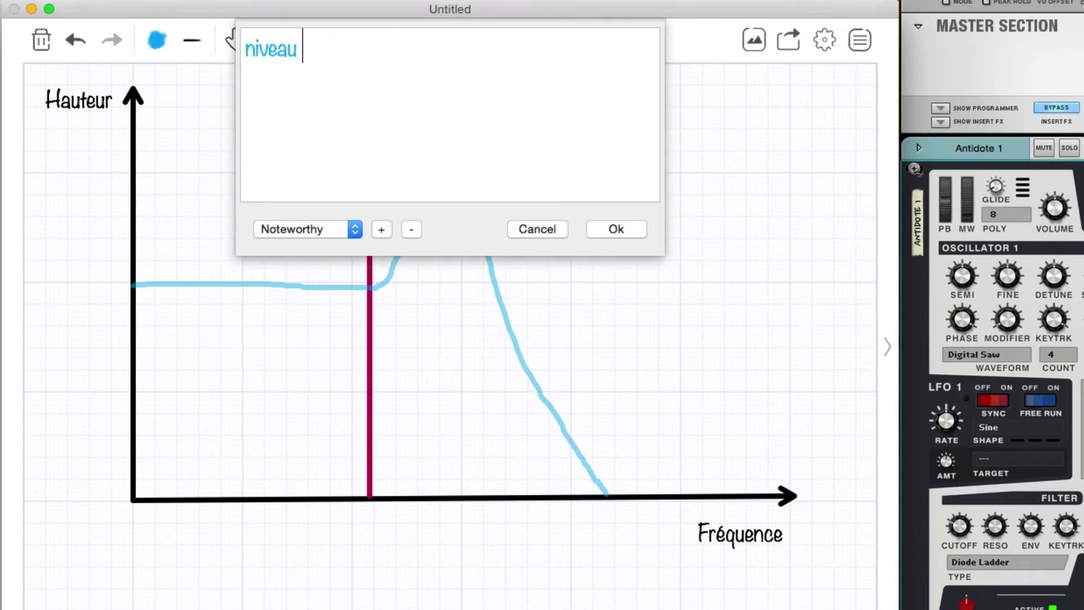
pyautogui.write(' gain')
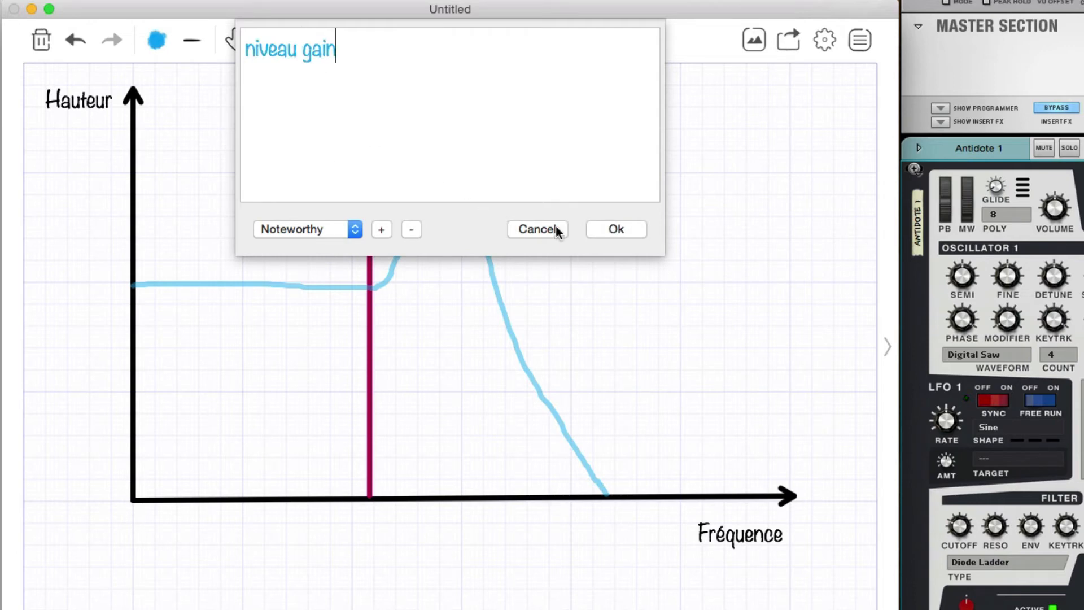
pyautogui.click(599, 231)
pyautogui.moveTo(265, 346); pyautogui.dragTo(209, 324)
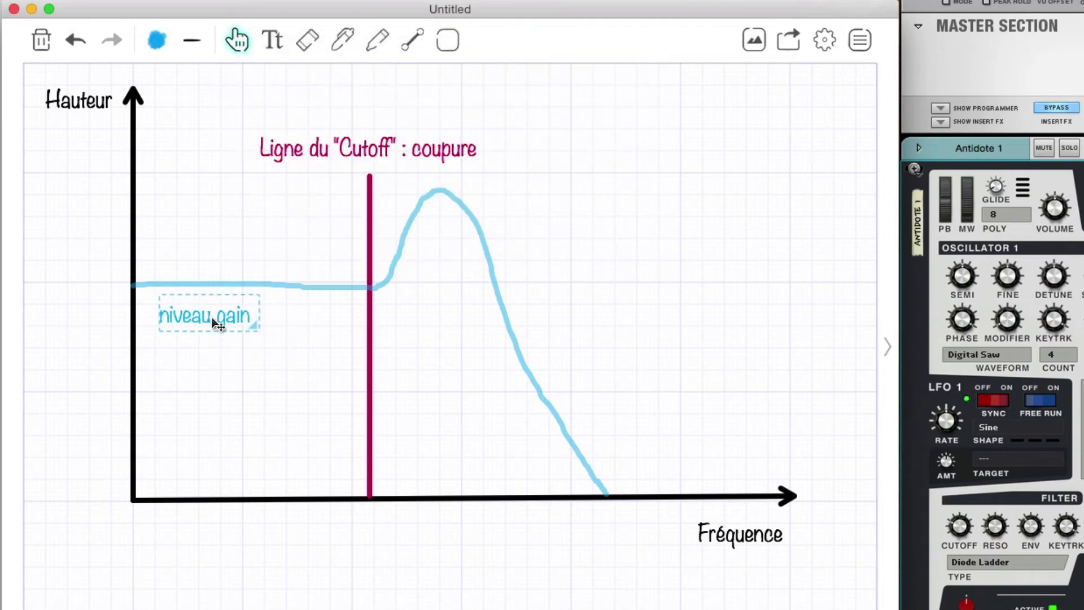
# Draw a light blue double-headed vertical arrow from the curve's peak down to the level of its flat section.
pyautogui.click(415, 42)
pyautogui.click(412, 159)
pyautogui.moveTo(438, 193); pyautogui.dragTo(436, 286)
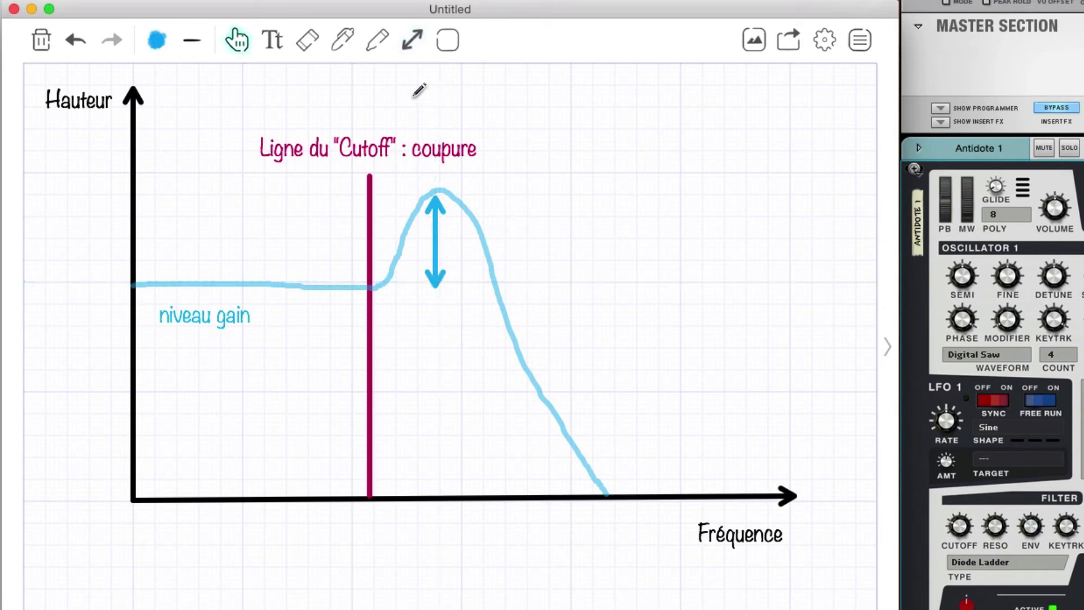
# Add a yellow "résonance" text label and place it just beside the double-headed arrow under the peak.
pyautogui.click(160, 41)
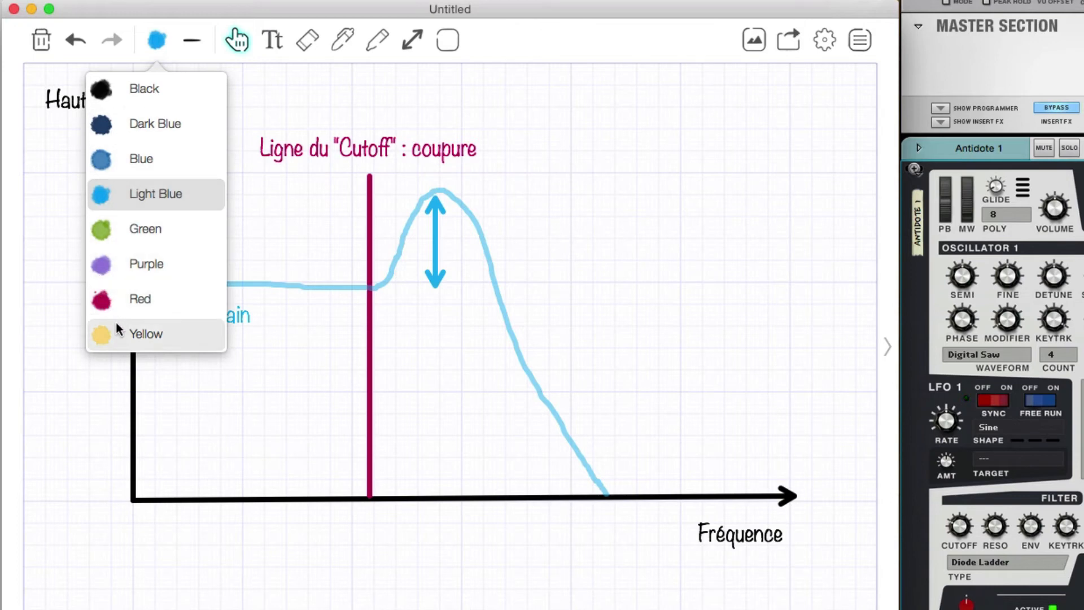
pyautogui.click(106, 333)
pyautogui.click(276, 45)
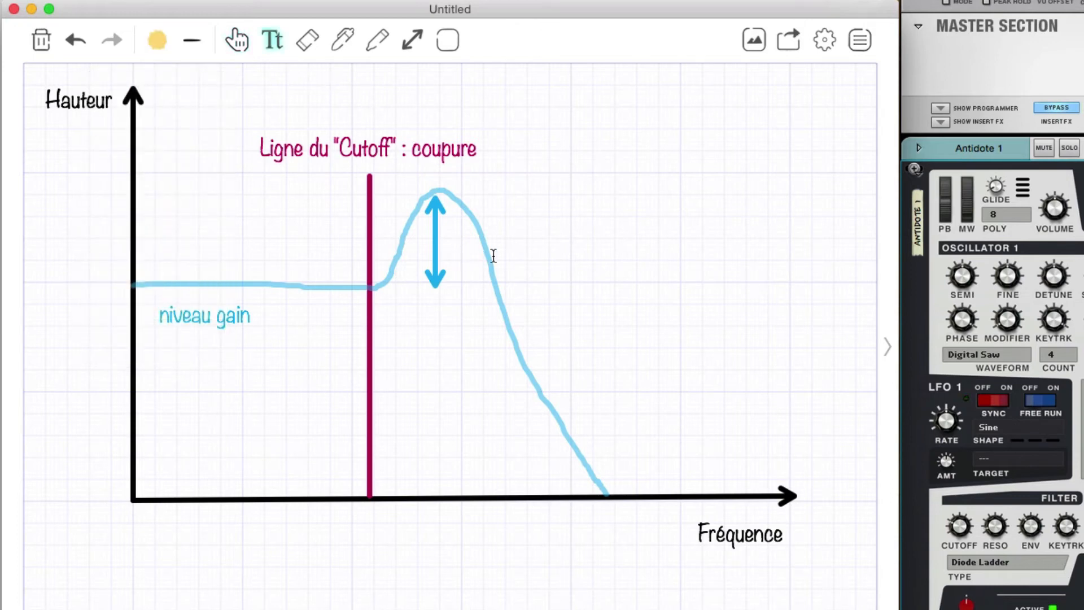
pyautogui.click(498, 248)
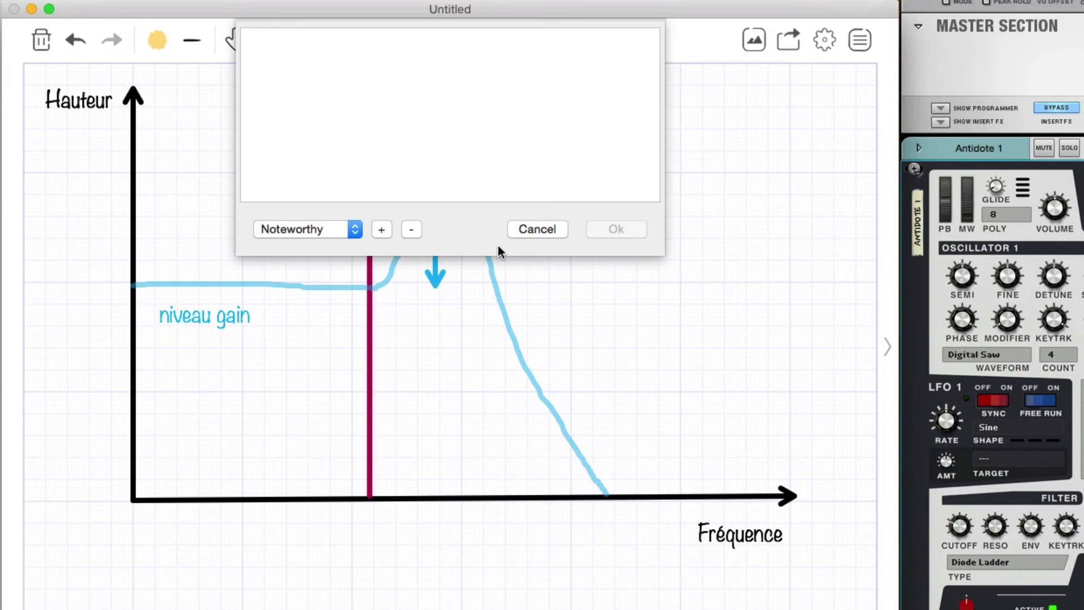
pyautogui.write('résonance')
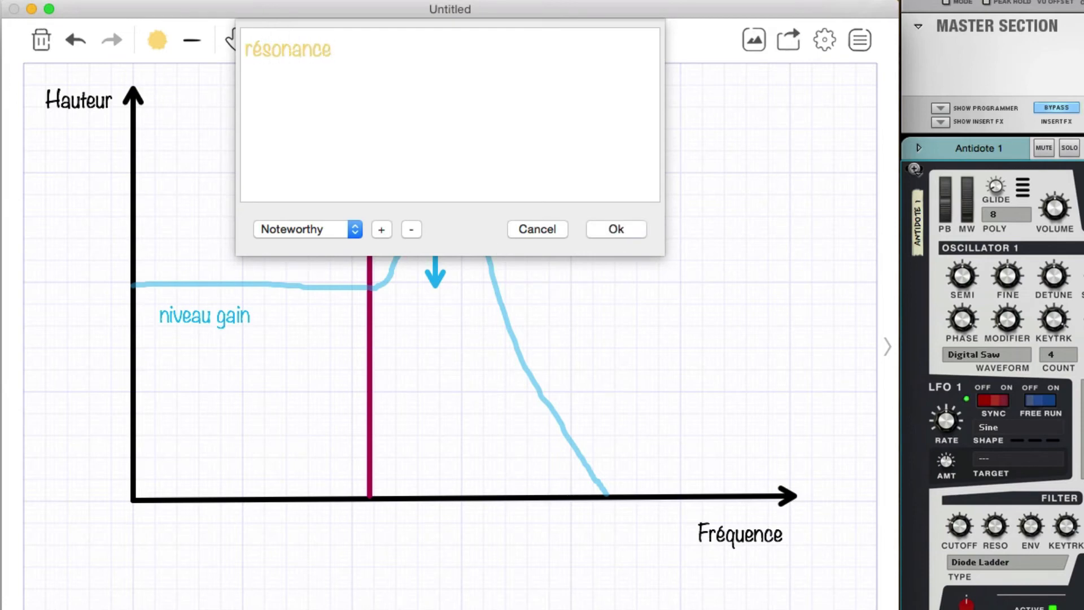
pyautogui.click(624, 229)
pyautogui.moveTo(524, 270); pyautogui.dragTo(472, 253)
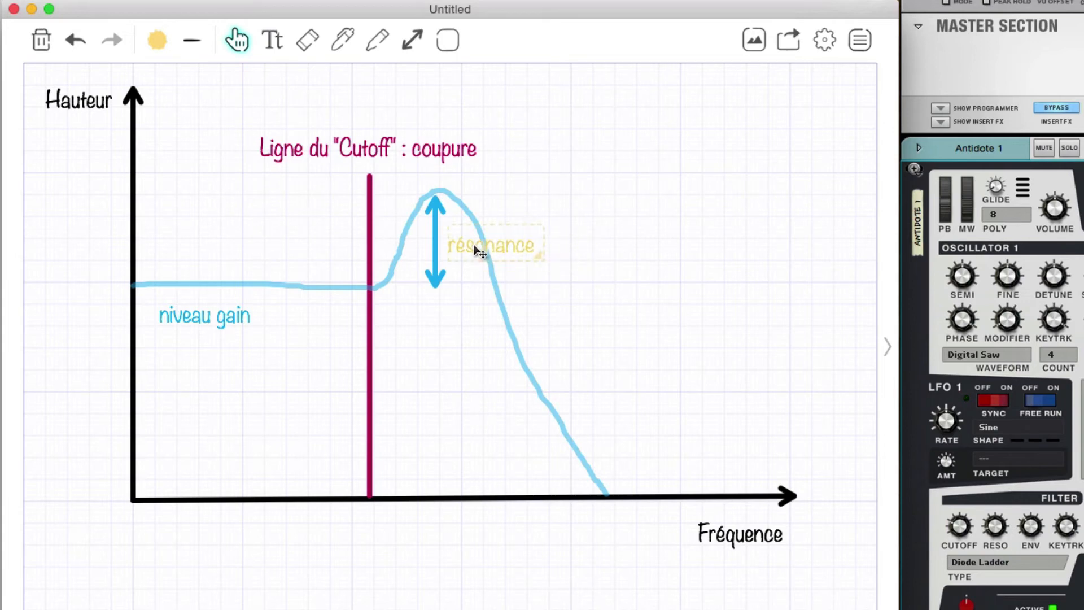
# Recolor the double-headed arrow under the peak yellow and deselect it.
pyautogui.click(439, 274)
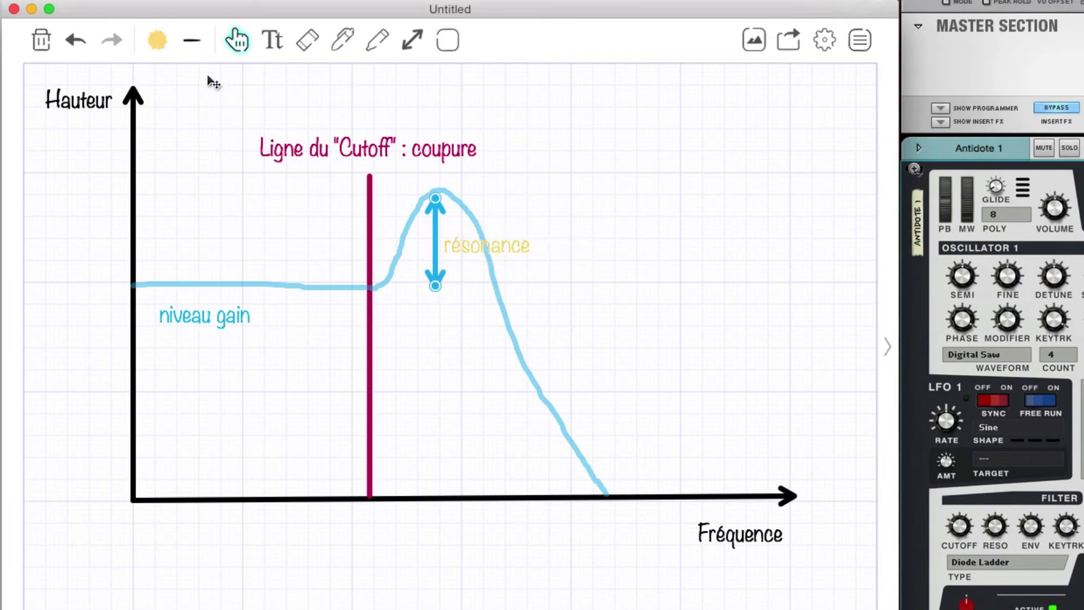
pyautogui.click(158, 39)
pyautogui.click(614, 290)
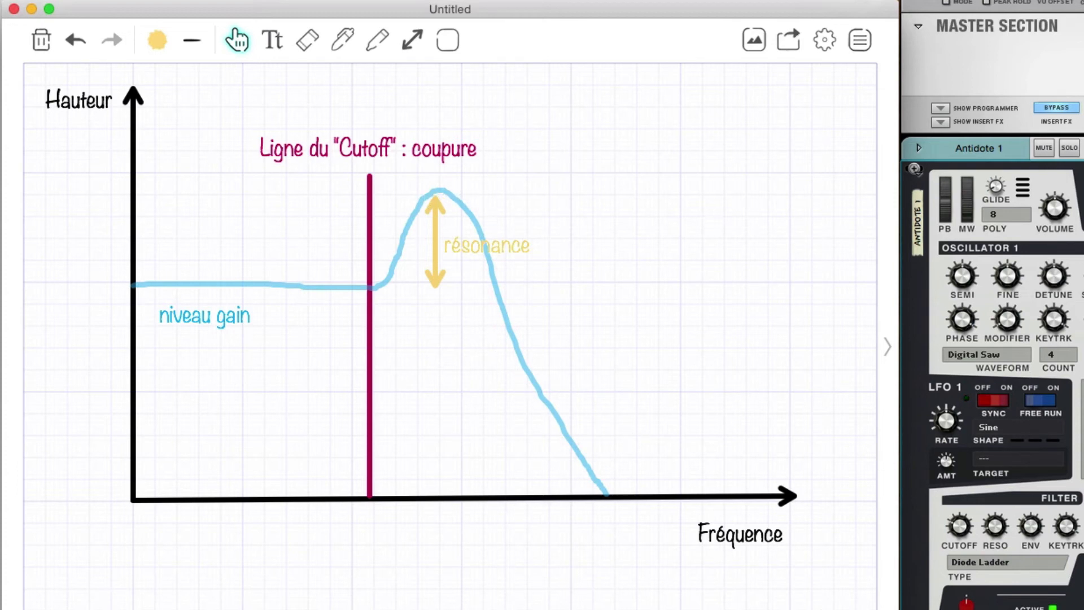
# Switch from the drawing app to Reason and bring up the full Antidote synthesizer panel.
pyautogui.click(885, 463)
pyautogui.press('super+Tab')
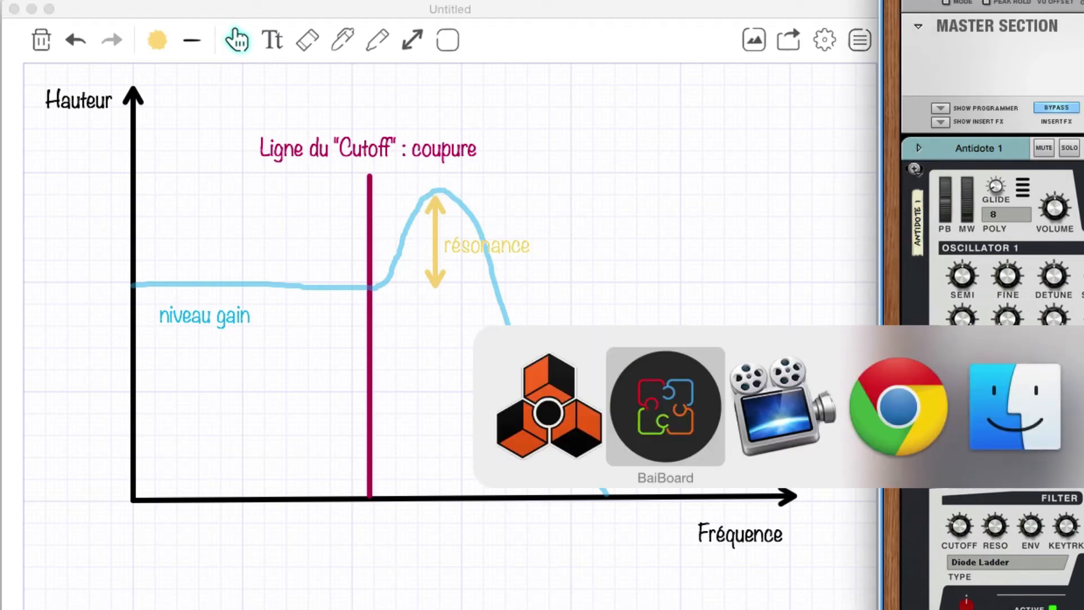
pyautogui.press('super+Tab')
pyautogui.press('super+Tab')
pyautogui.press('super+Tab')
pyautogui.press('super+Tab')
pyautogui.press('super+Tab')
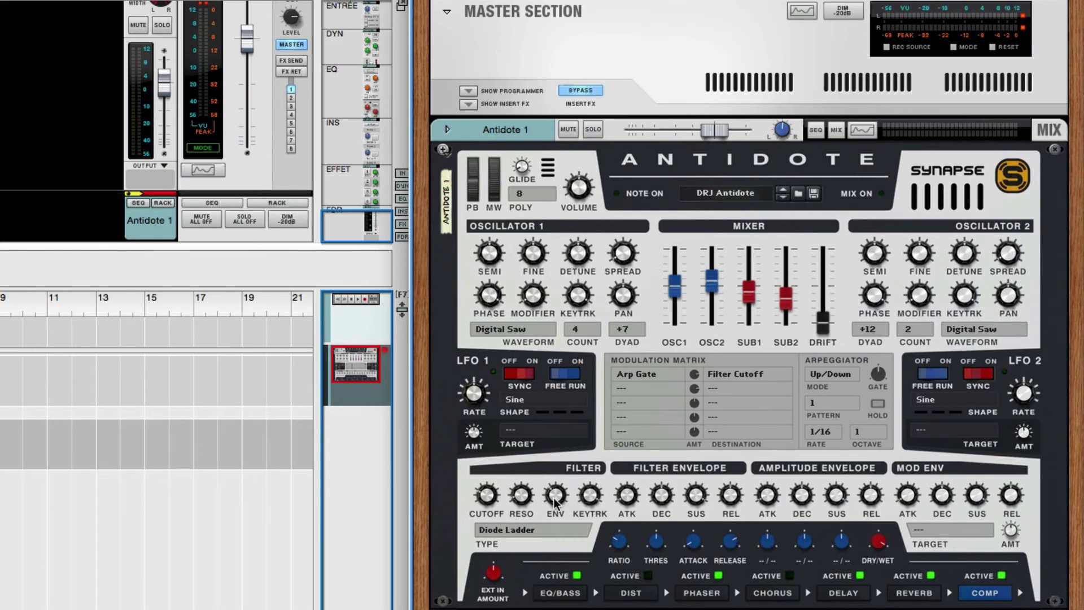
# Check the filter's envelope amount and try raising it.
pyautogui.moveTo(554, 499)
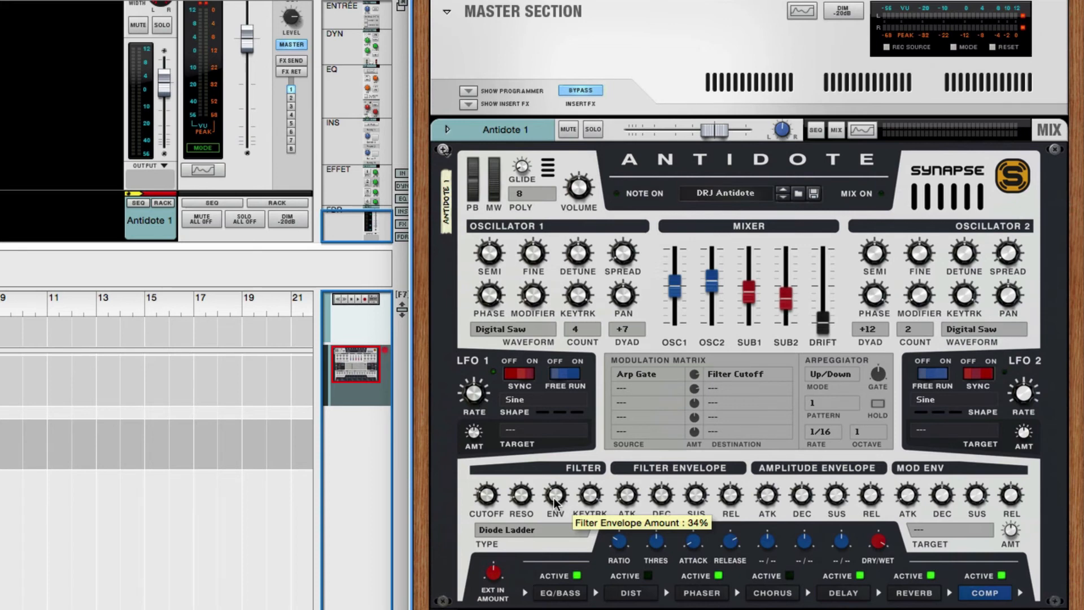
pyautogui.moveTo(486, 503)
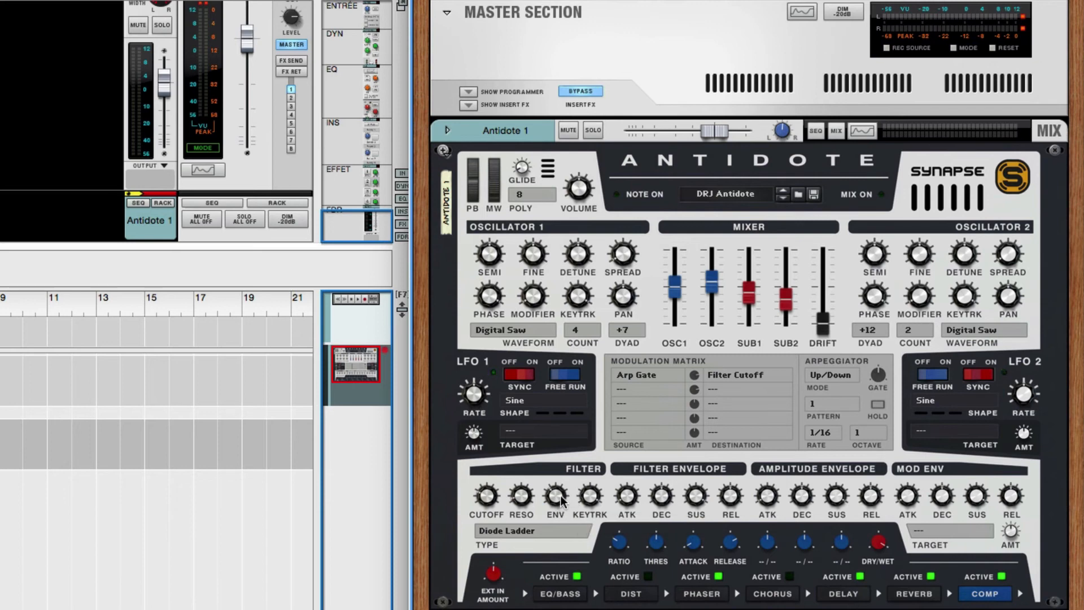
pyautogui.moveTo(555, 496); pyautogui.dragTo(567, 416)
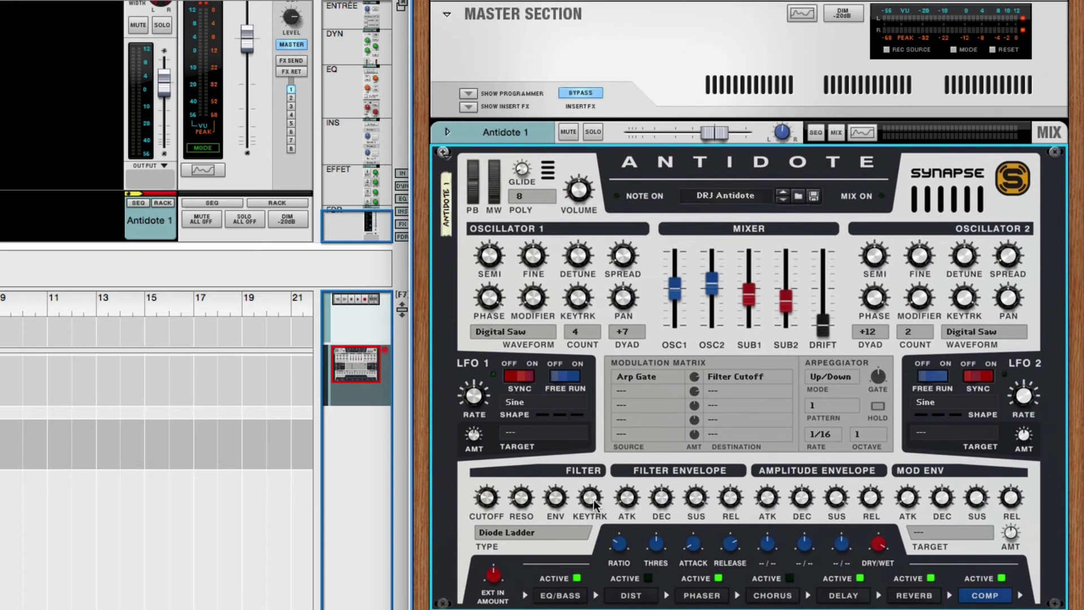
# Check the filter's key track amount and locate the key track control in Oscillator 1 for comparison.
pyautogui.moveTo(594, 499)
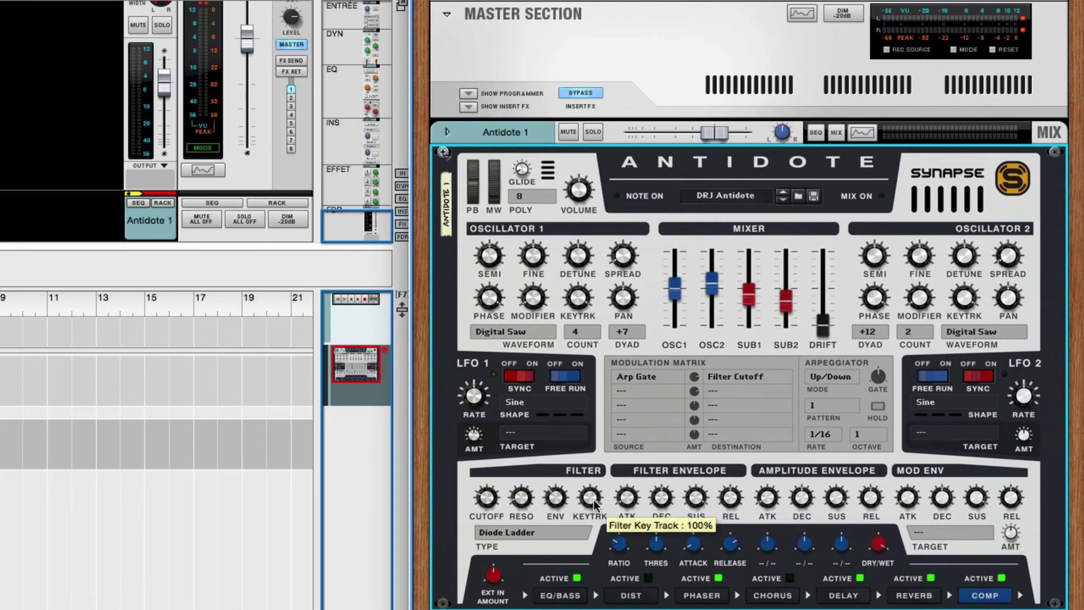
pyautogui.scroll(2, 594, 499)
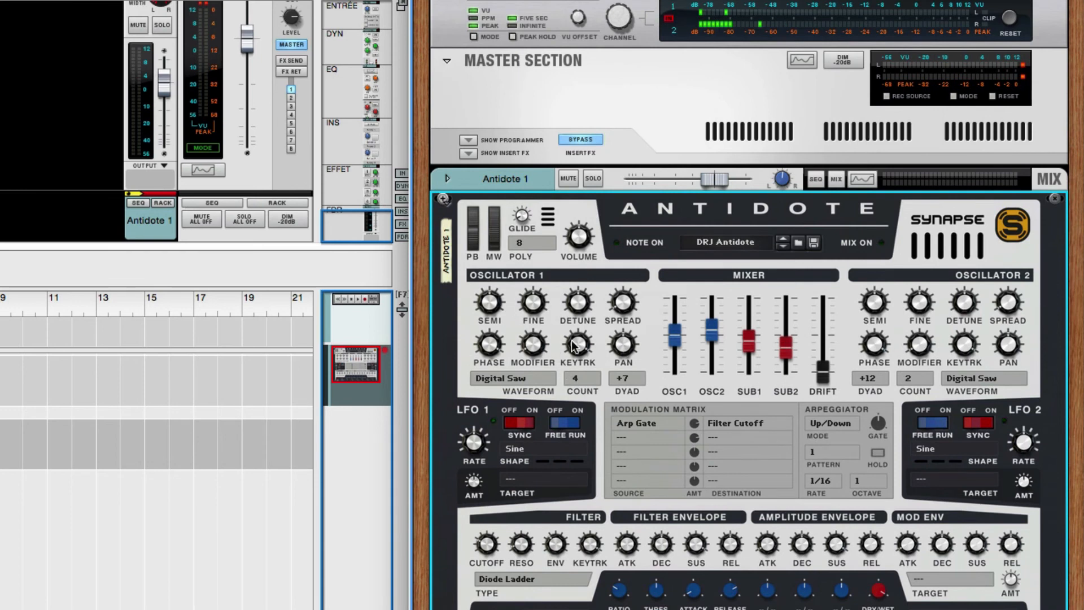
pyautogui.scroll(-2, 600, 417)
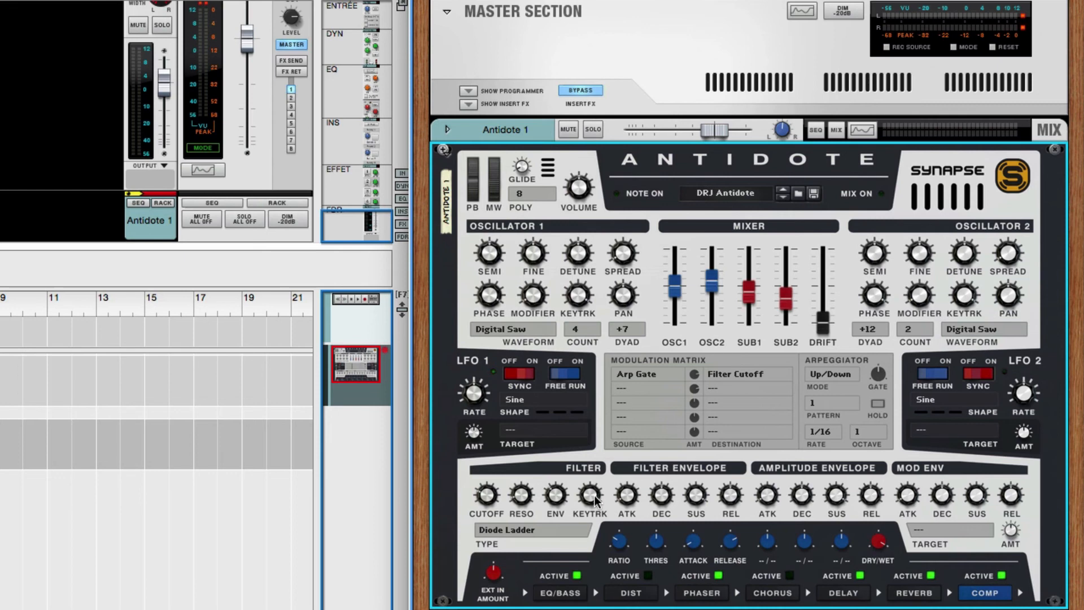
pyautogui.moveTo(596, 500)
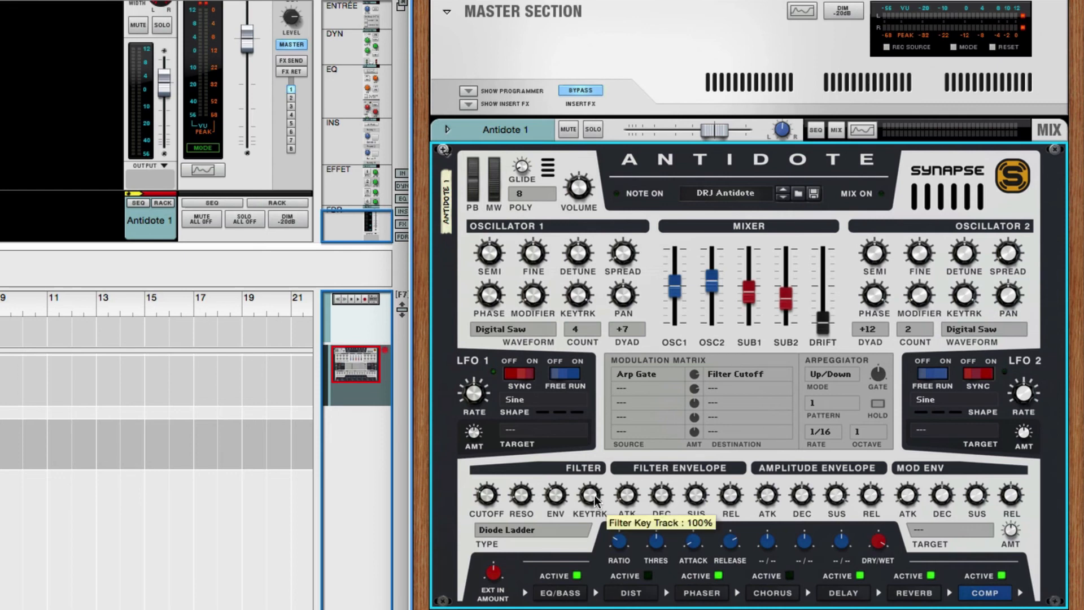